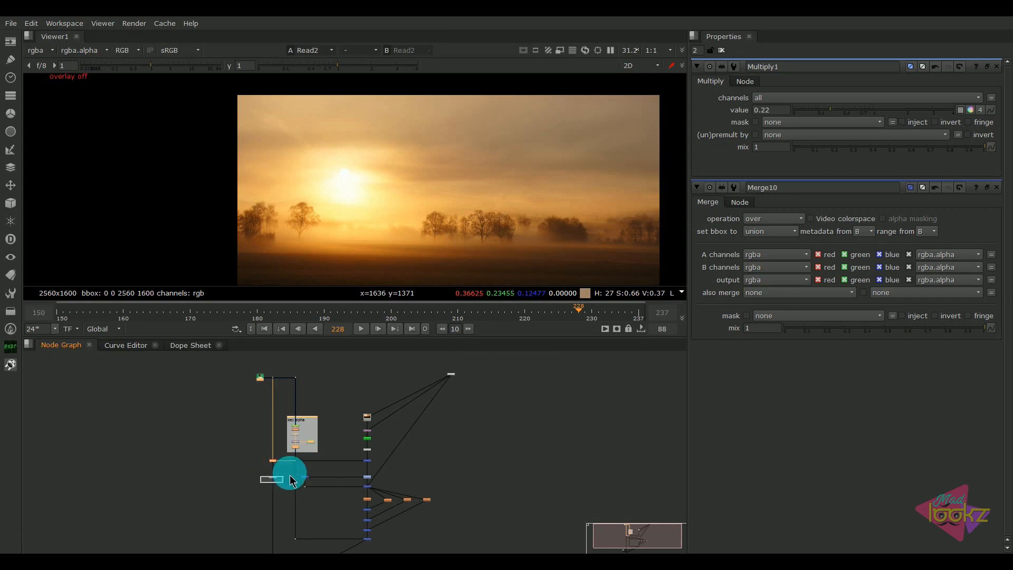
- Paste a copy of the foreground Read, key alpha, Copy and Premult nodes into empty space beside the existing script
{"action": "scroll", "coordinate": [370, 455], "scroll_direction": "down", "scroll_amount": 2}
{"action": "middle_click_drag", "start_coordinate": [464, 455], "coordinate": [350, 439]}
{"action": "left_click", "coordinate": [404, 439]}
{"action": "key", "text": "ctrl+v"}
{"action": "scroll", "coordinate": [403, 441], "scroll_direction": "up", "scroll_amount": 3}
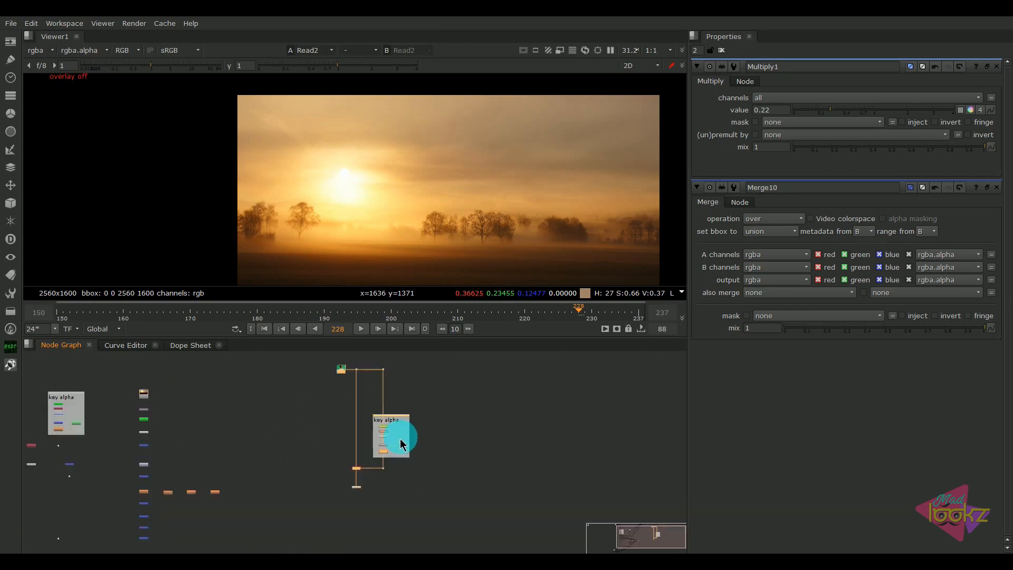
- View the output of the Premult node in the pasted foreground branch
{"action": "left_click", "coordinate": [364, 488]}
{"action": "middle_click_drag", "start_coordinate": [362, 498], "coordinate": [426, 445]}
{"action": "scroll", "coordinate": [425, 444], "scroll_direction": "down", "scroll_amount": 3}
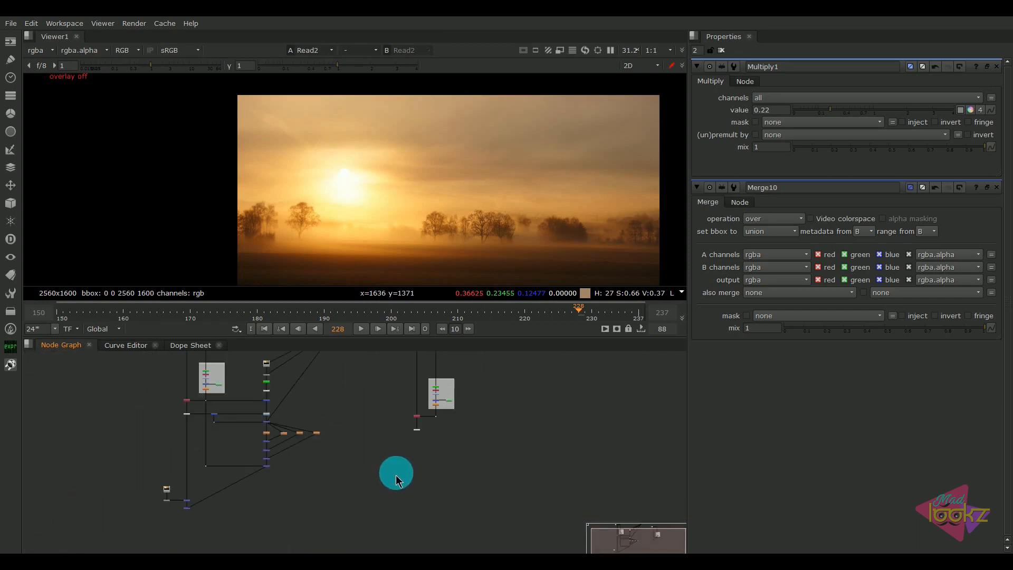
{"action": "scroll", "coordinate": [428, 432], "scroll_direction": "up", "scroll_amount": 4}
{"action": "left_click", "coordinate": [409, 429], "text": "ctrl"}
{"action": "key", "text": "1"}
{"action": "scroll", "coordinate": [370, 470], "scroll_direction": "down", "scroll_amount": 3}
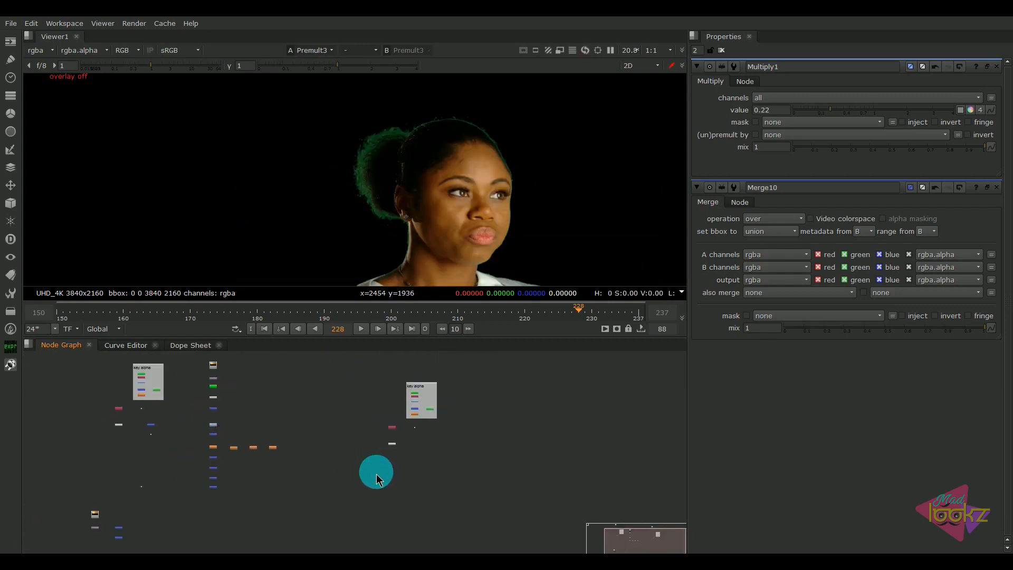
- Add a Merge node set to over below the pasted foreground branch
{"action": "double_click", "coordinate": [378, 479]}
{"action": "scroll", "coordinate": [380, 469], "scroll_direction": "up", "scroll_amount": 5}
{"action": "left_click_drag", "start_coordinate": [378, 479], "coordinate": [380, 416]}
{"action": "scroll", "coordinate": [406, 471], "scroll_direction": "down", "scroll_amount": 6}
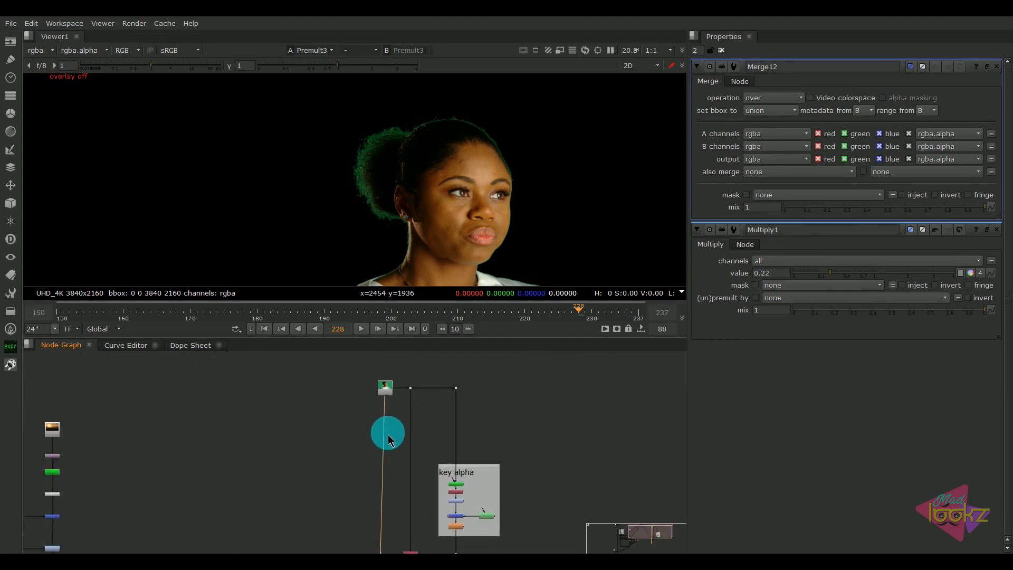
- Copy the sunset background Read and its Reformat node, and place the copy beside the new Merge node
{"action": "scroll", "coordinate": [207, 416], "scroll_direction": "up", "scroll_amount": 4}
{"action": "left_click_drag", "start_coordinate": [208, 413], "coordinate": [145, 491]}
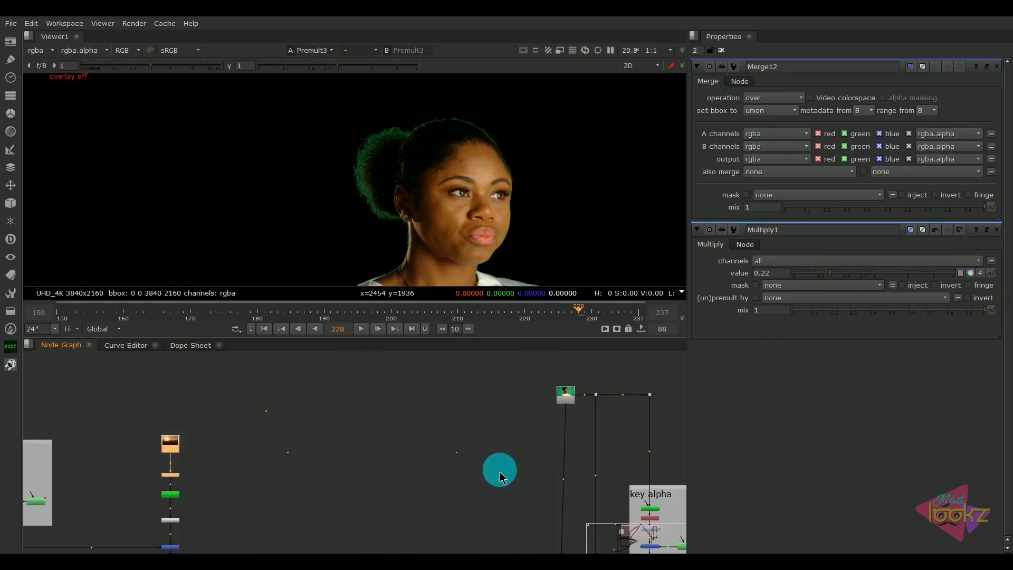
{"action": "middle_click_drag", "start_coordinate": [500, 474], "coordinate": [490, 416]}
{"action": "scroll", "coordinate": [488, 425], "scroll_direction": "down", "scroll_amount": 2}
{"action": "left_click", "coordinate": [485, 508]}
{"action": "key", "text": "ctrl+v"}
{"action": "middle_click_drag", "start_coordinate": [517, 469], "coordinate": [501, 385]}
{"action": "scroll", "coordinate": [477, 439], "scroll_direction": "up", "scroll_amount": 3}
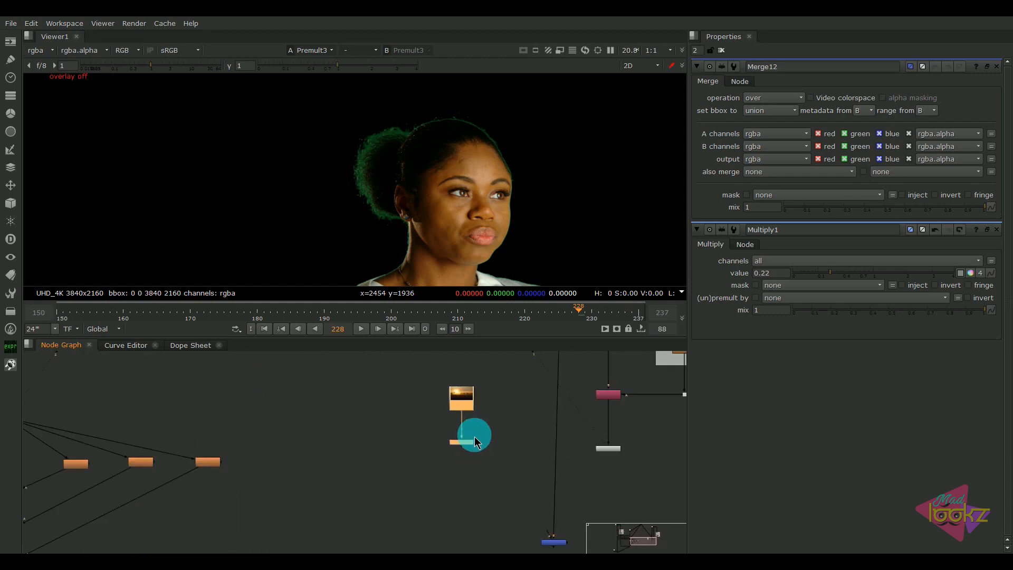
{"action": "left_click_drag", "start_coordinate": [469, 440], "coordinate": [503, 527]}
{"action": "middle_click_drag", "start_coordinate": [545, 524], "coordinate": [516, 489]}
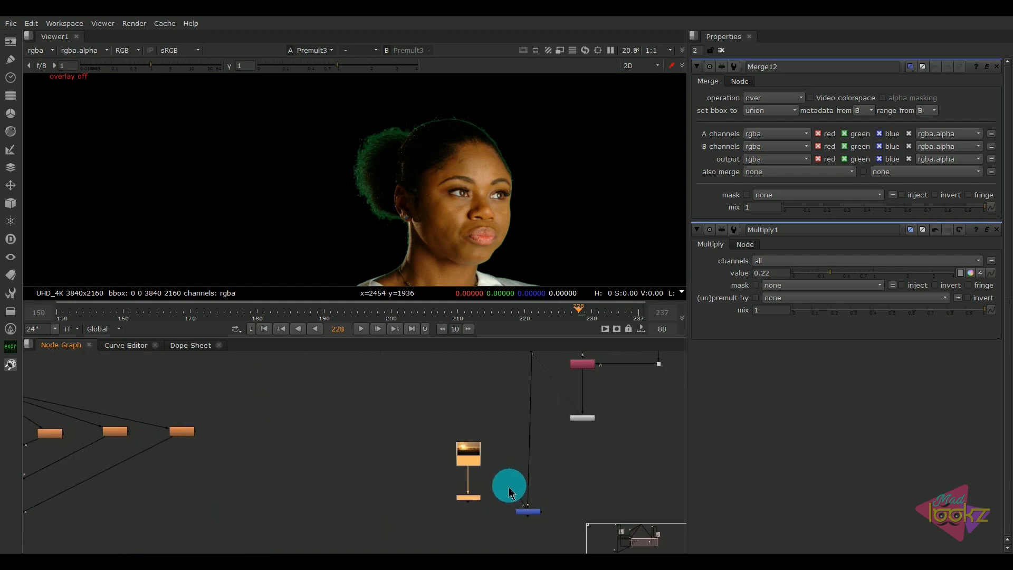
- Connect the Reformat as the Merge's background and the Premult as its foreground, and view the composite
{"action": "left_click", "coordinate": [526, 509]}
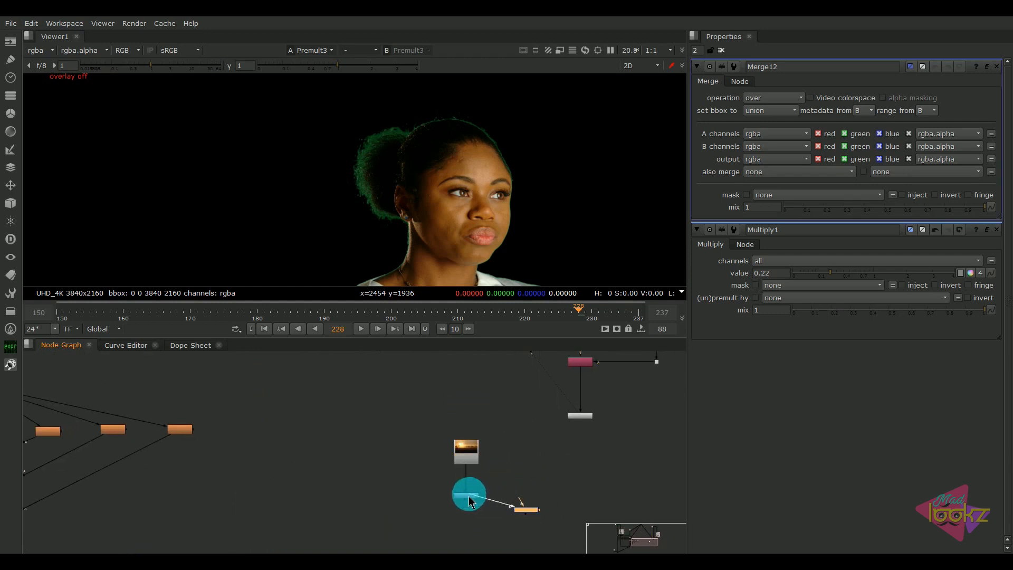
{"action": "left_click_drag", "start_coordinate": [532, 519], "coordinate": [581, 416]}
{"action": "left_click_drag", "start_coordinate": [610, 466], "coordinate": [581, 502]}
{"action": "key", "text": "1"}
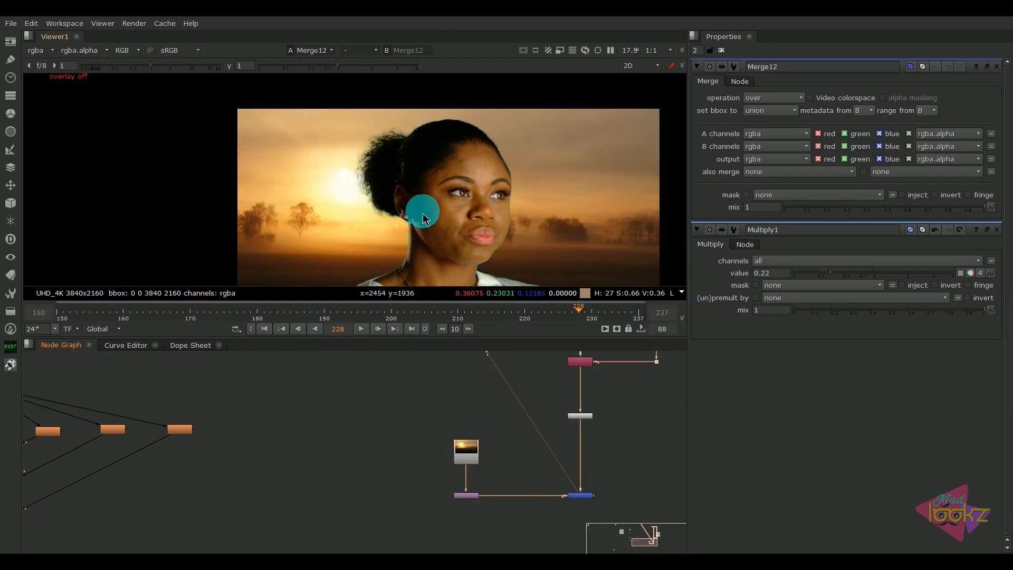
{"action": "scroll", "coordinate": [418, 210], "scroll_direction": "down", "scroll_amount": 3}
{"action": "scroll", "coordinate": [412, 485], "scroll_direction": "down", "scroll_amount": 2}
{"action": "scroll", "coordinate": [411, 484], "scroll_direction": "down", "scroll_amount": 2}
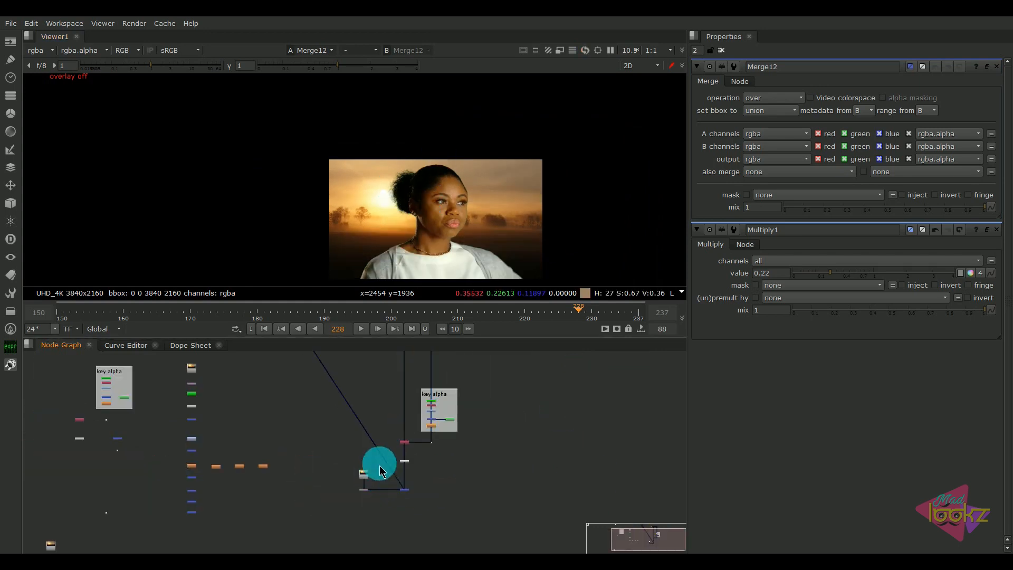
- Place another copy of the background Read and Reformat beside the pasted key alpha group and view the Reformat output
{"action": "scroll", "coordinate": [515, 436], "scroll_direction": "up", "scroll_amount": 3}
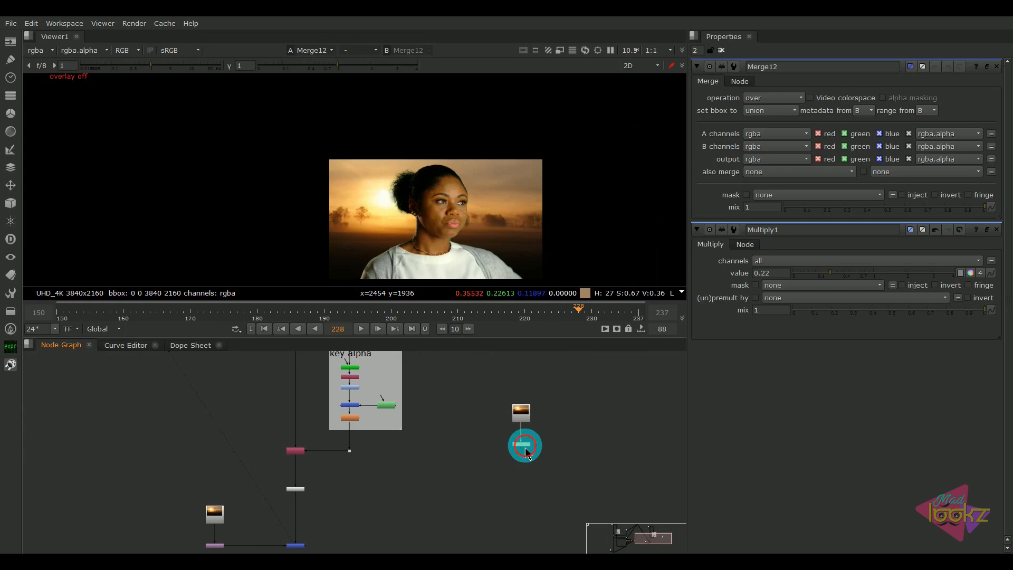
{"action": "scroll", "coordinate": [525, 427], "scroll_direction": "up", "scroll_amount": 2}
{"action": "key", "text": "1"}
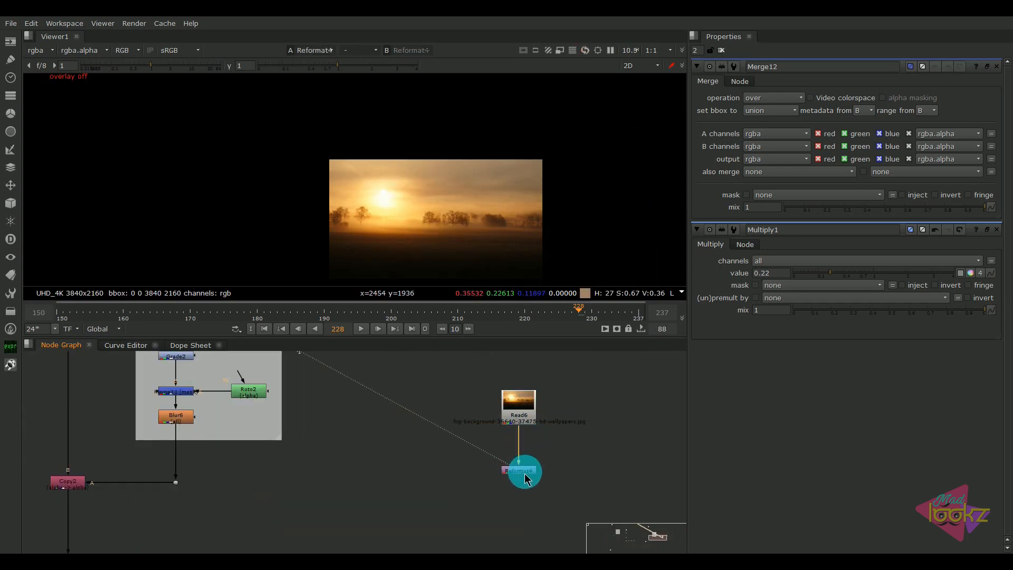
- Add a Keyer node with luminance key after the new Reformat and check its alpha channel
{"action": "key", "text": "Tab"}
{"action": "type", "text": "keyer"}
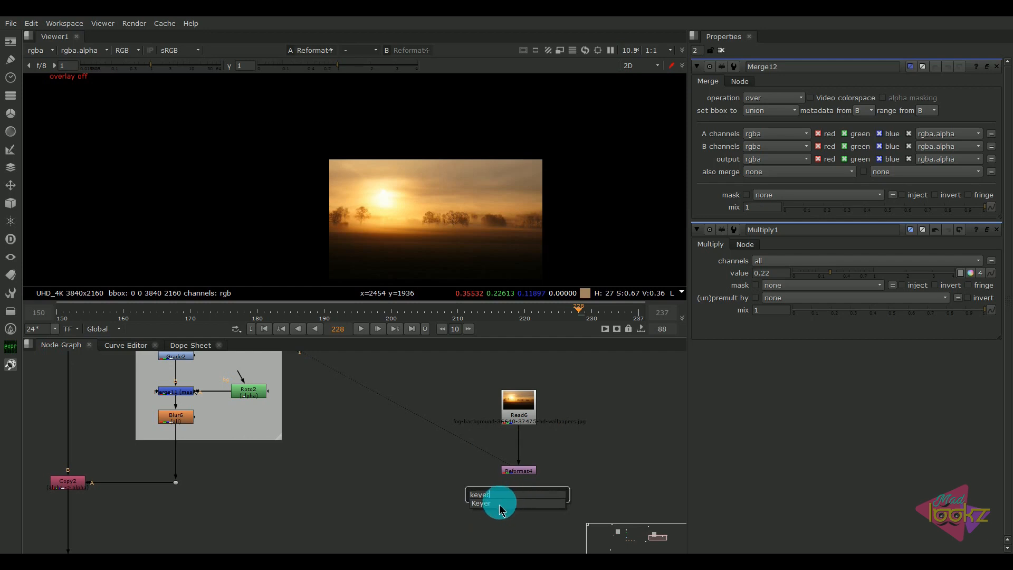
{"action": "left_click", "coordinate": [501, 506]}
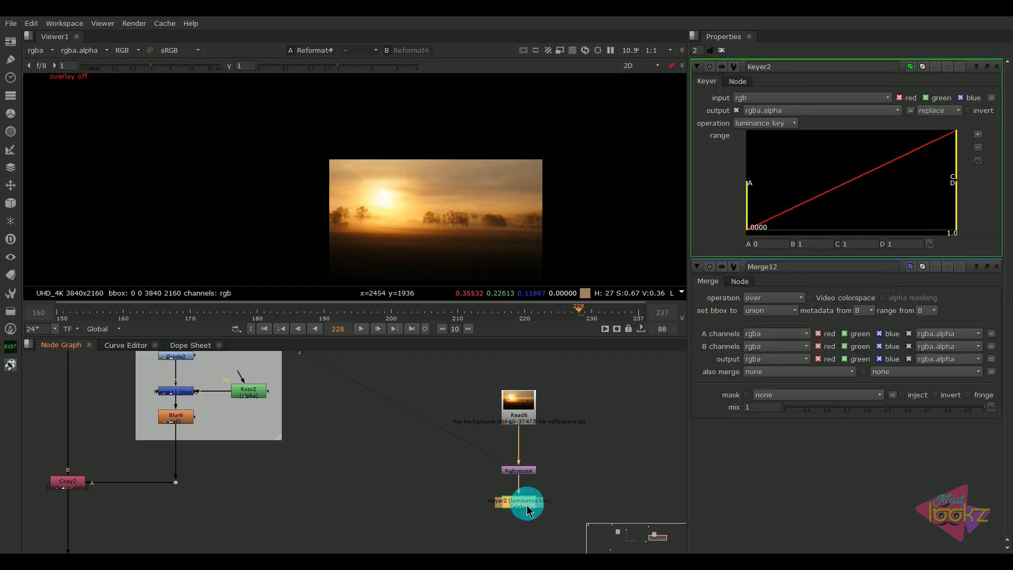
{"action": "key", "text": "1"}
{"action": "middle_click_drag", "start_coordinate": [455, 240], "coordinate": [414, 194]}
{"action": "key", "text": "a"}
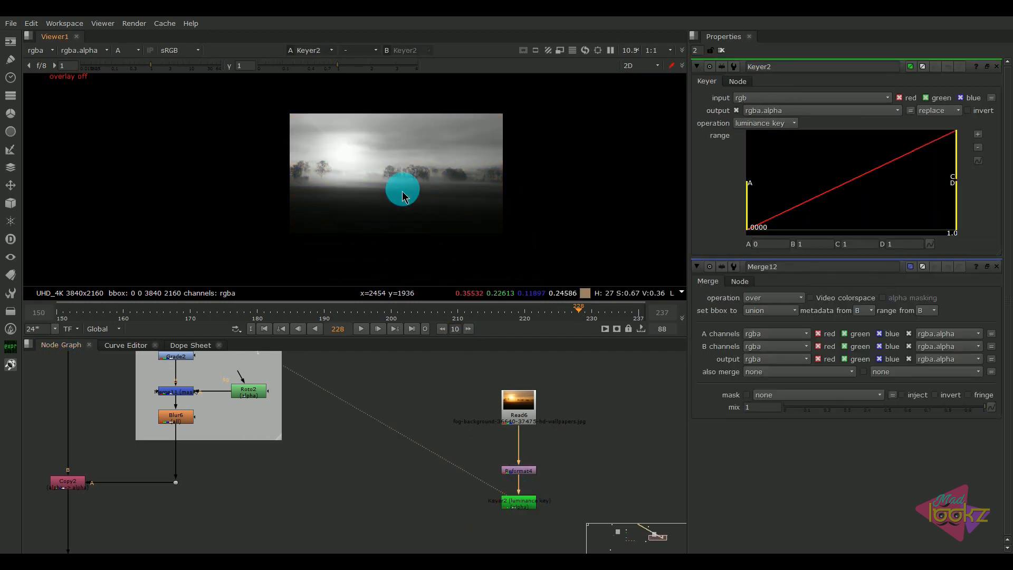
{"action": "key", "text": "a"}
- Add a Premult node after the luminance Keyer
{"action": "left_click", "coordinate": [527, 509]}
{"action": "key", "text": "Tab"}
{"action": "type", "text": "p"}
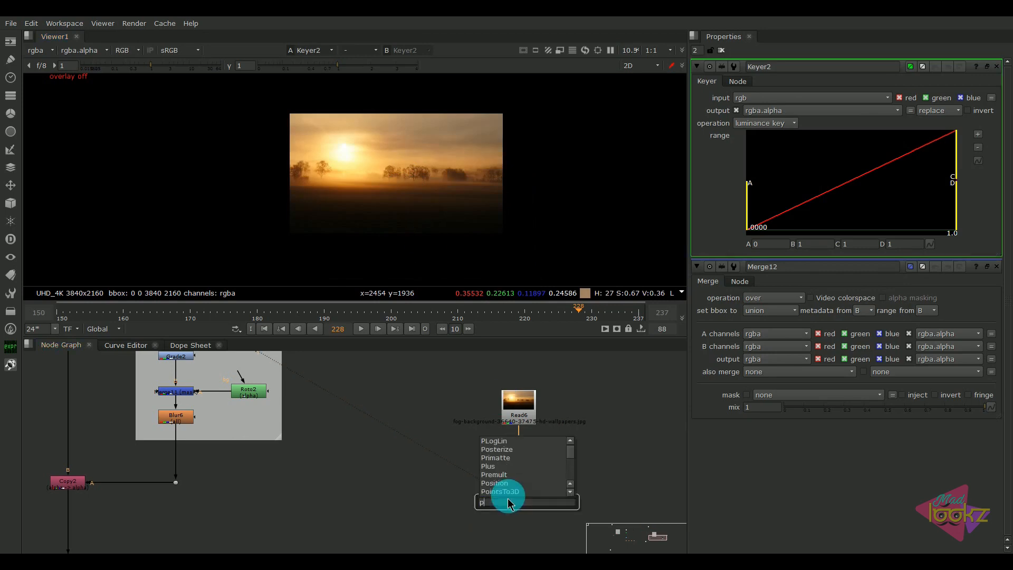
{"action": "type", "text": "remult"}
{"action": "key", "text": "Return"}
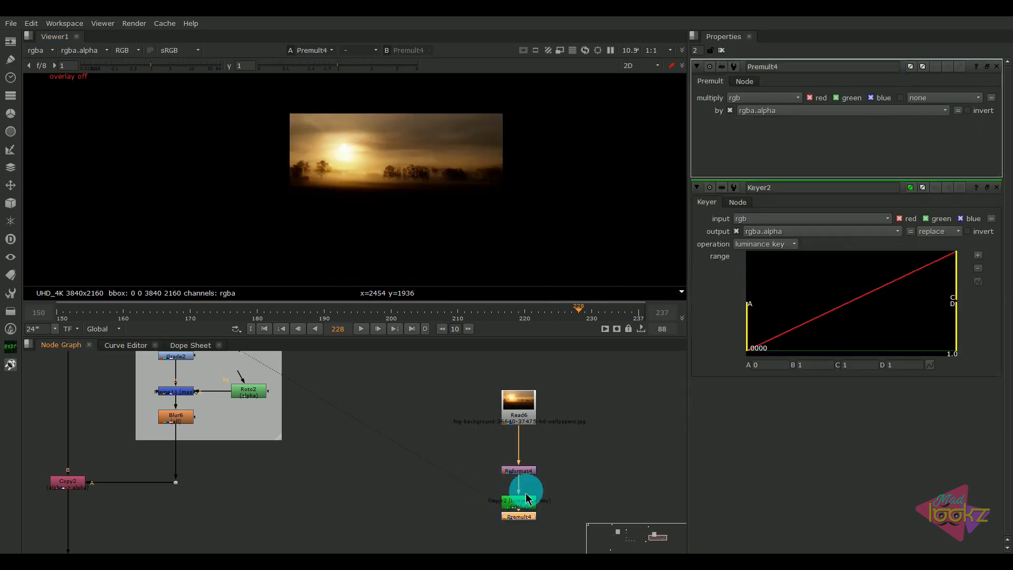
{"action": "scroll", "coordinate": [528, 494], "scroll_direction": "down", "scroll_amount": 1}
{"action": "middle_click_drag", "start_coordinate": [529, 494], "coordinate": [528, 434]}
{"action": "scroll", "coordinate": [299, 475], "scroll_direction": "down", "scroll_amount": 4}
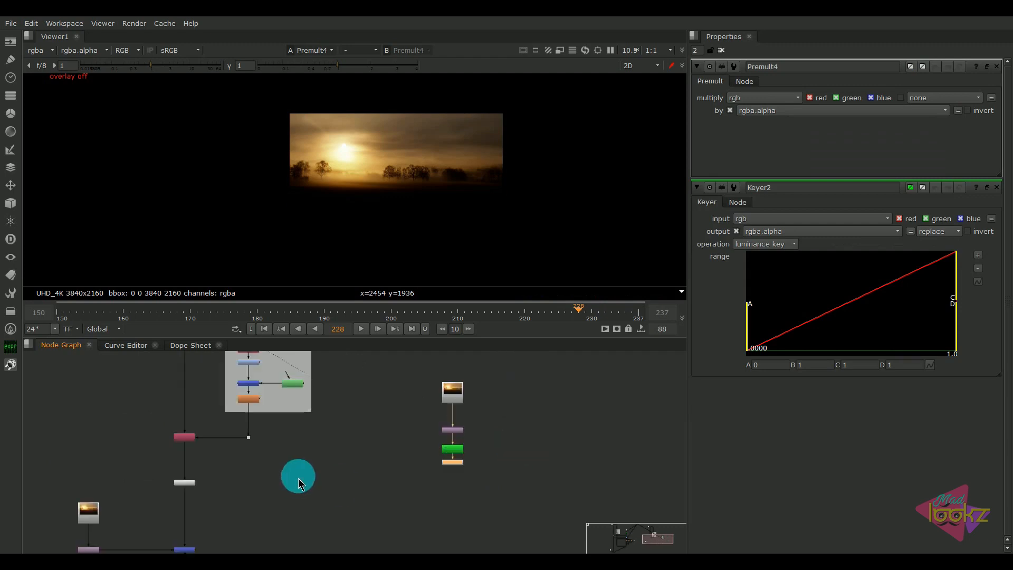
- Add a StickyNote beside the dot below the key alpha group
{"action": "scroll", "coordinate": [271, 450], "scroll_direction": "up", "scroll_amount": 5}
{"action": "left_click", "coordinate": [279, 451]}
{"action": "key", "text": "Tab"}
{"action": "type", "text": "s"}
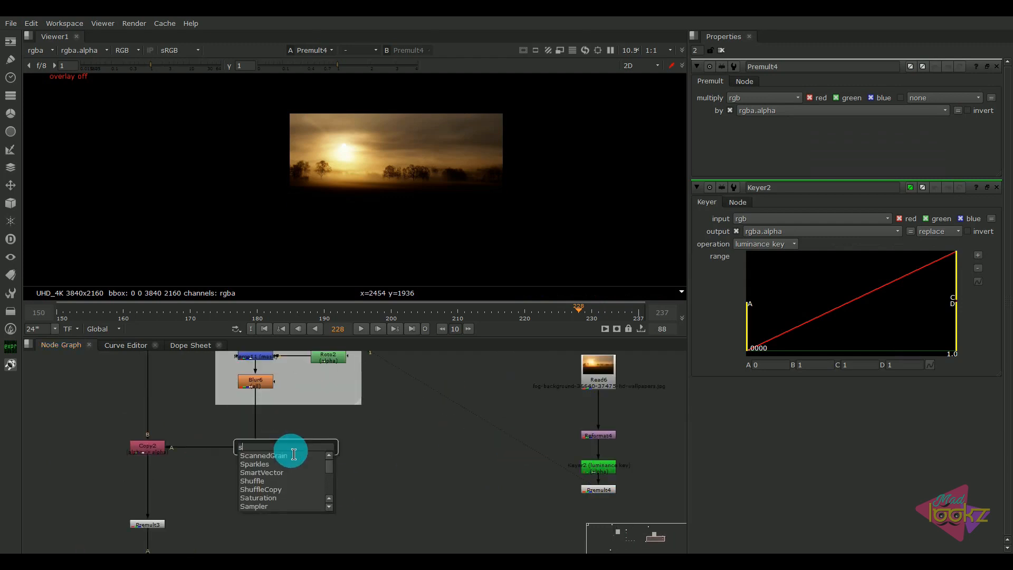
{"action": "type", "text": "tickyNote"}
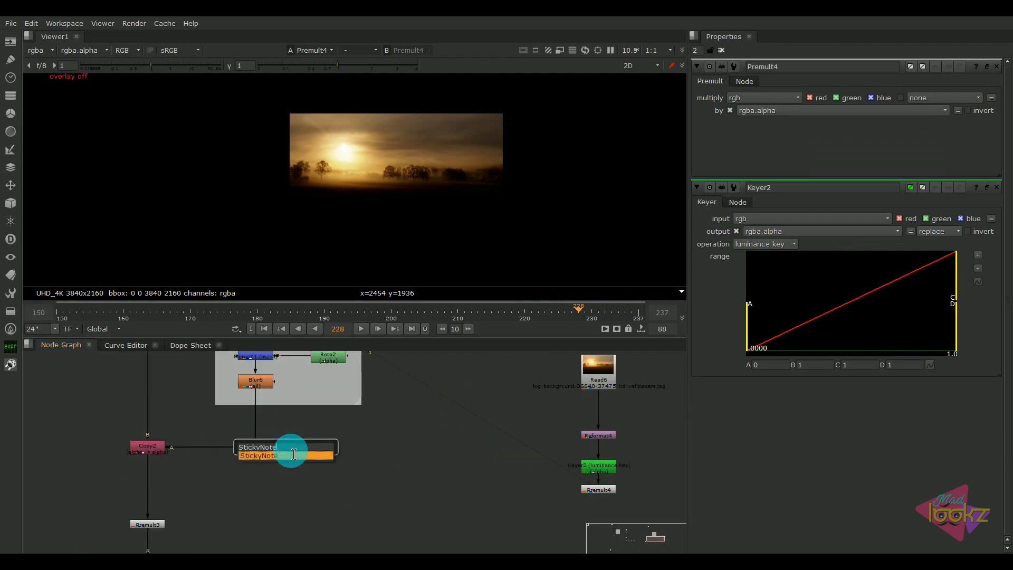
{"action": "left_click", "coordinate": [294, 455]}
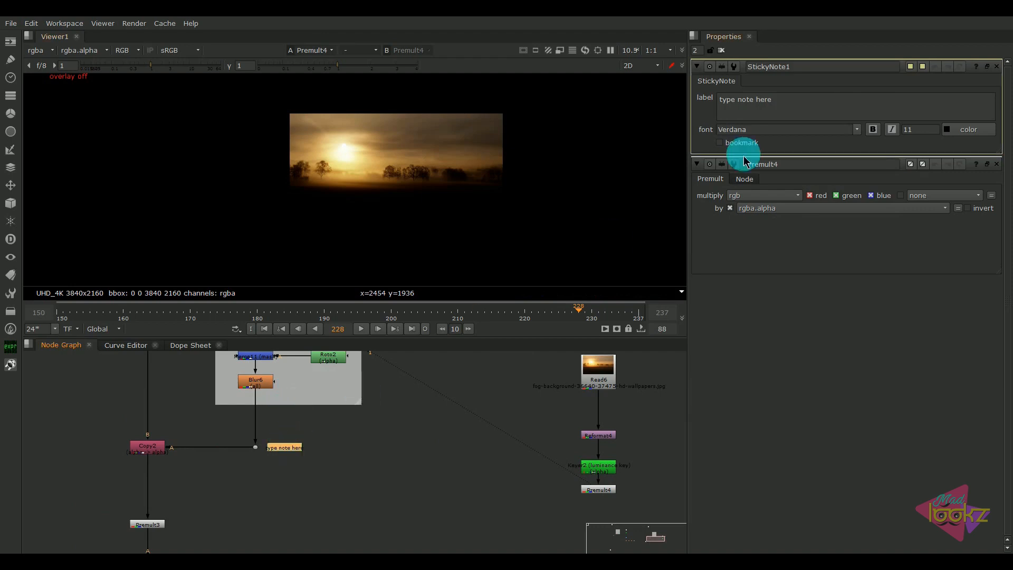
- Label the sticky note "alpha" and set its font size to 25
{"action": "double_click", "coordinate": [776, 111]}
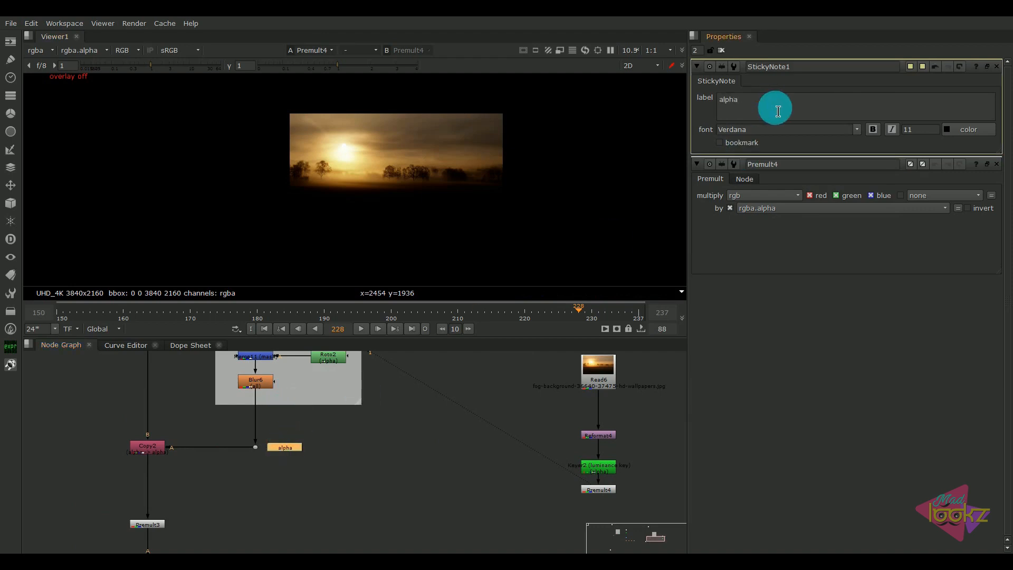
{"action": "left_click", "coordinate": [923, 130]}
{"action": "type", "text": "2"}
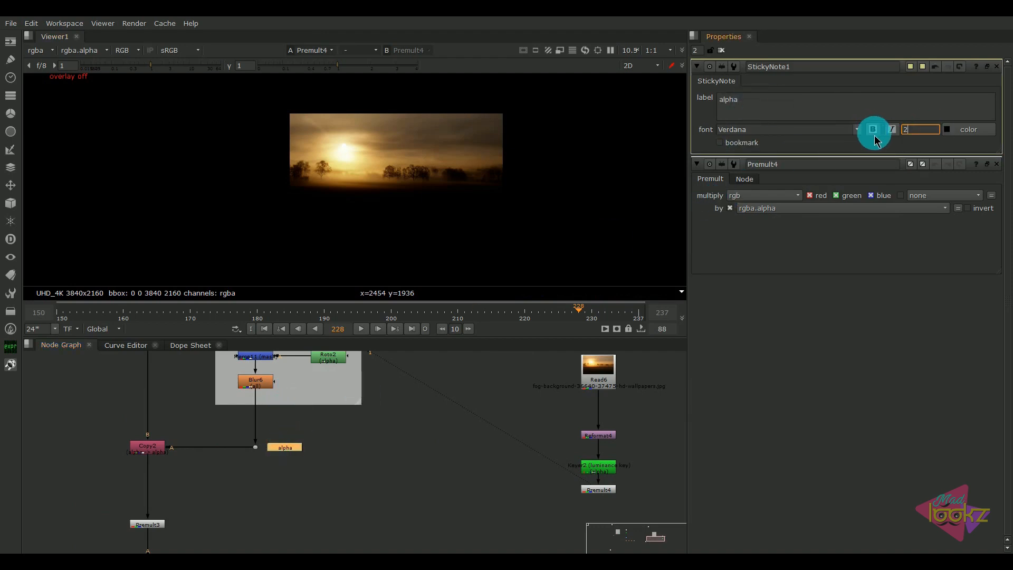
{"action": "type", "text": "5"}
{"action": "key", "text": "Return"}
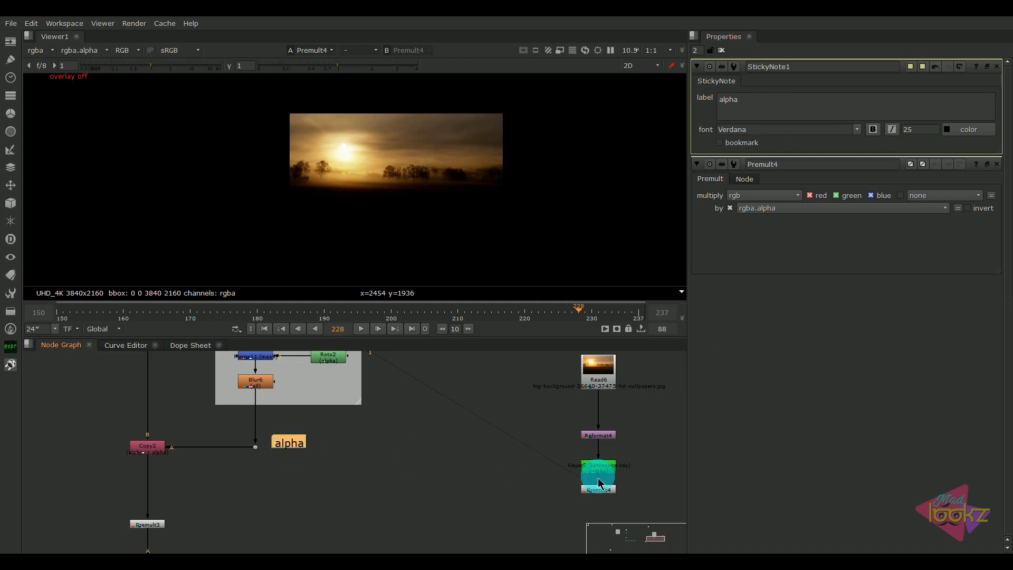
- Add a Merge node after the luminance key's Premult and connect its A input to the alpha dot
{"action": "middle_click_drag", "start_coordinate": [599, 481], "coordinate": [487, 468]}
{"action": "key", "text": "m"}
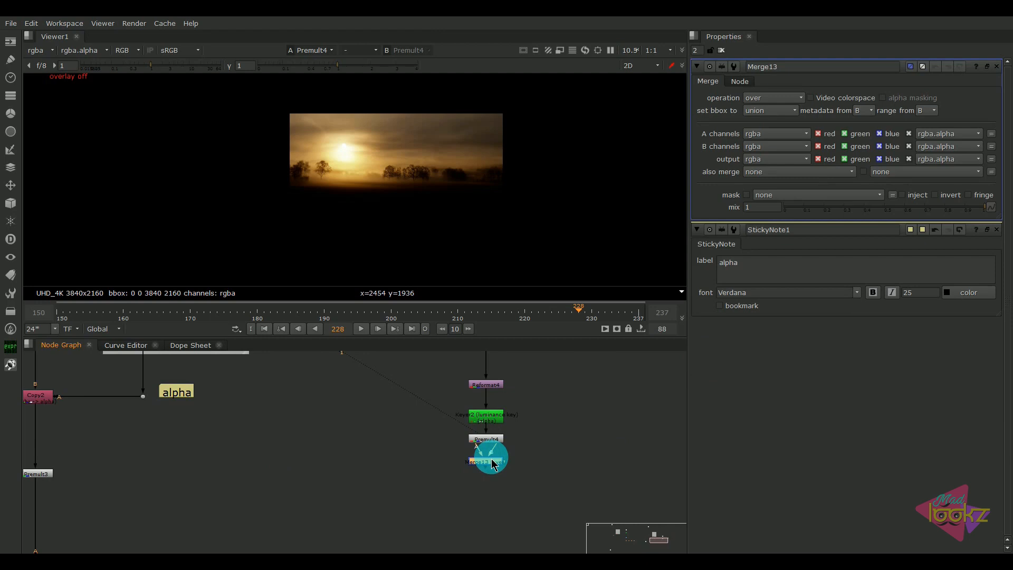
{"action": "scroll", "coordinate": [489, 446], "scroll_direction": "down", "scroll_amount": 2}
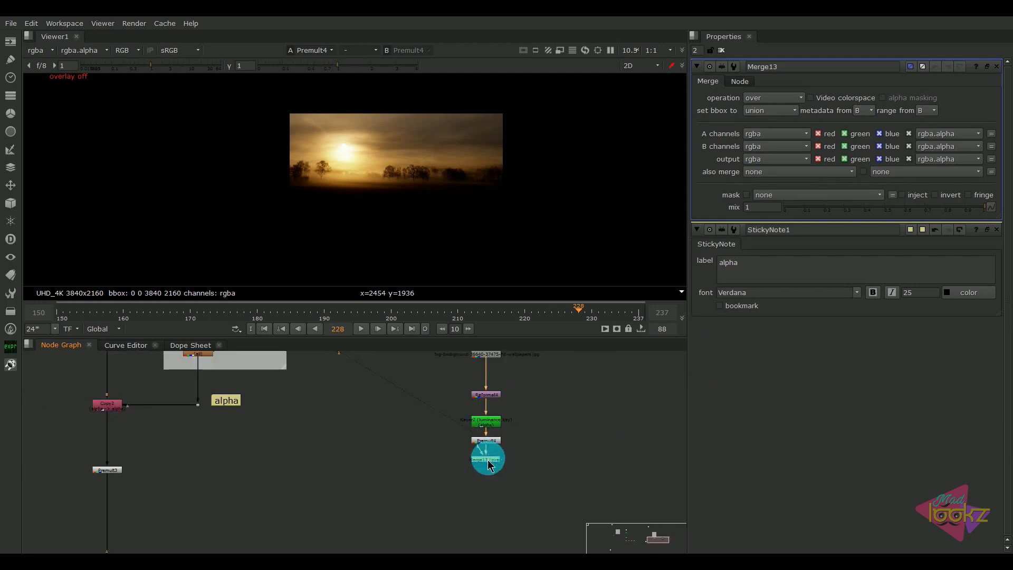
{"action": "left_click_drag", "start_coordinate": [485, 465], "coordinate": [199, 406]}
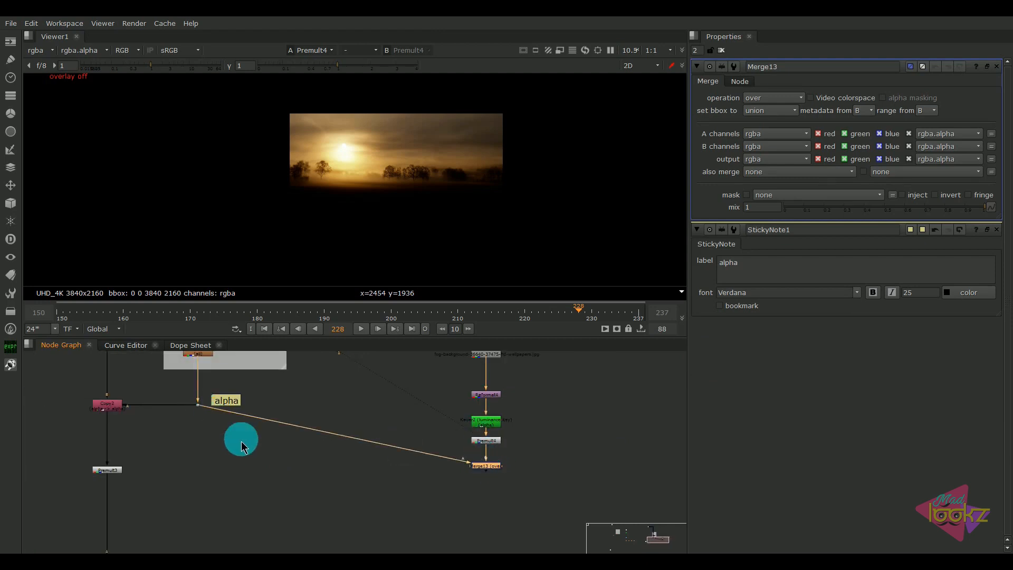
- Align the luminance-keyed background branch level with the alpha dot and view its Merge output
{"action": "scroll", "coordinate": [246, 443], "scroll_direction": "down", "scroll_amount": 2}
{"action": "left_click_drag", "start_coordinate": [397, 477], "coordinate": [458, 343]}
{"action": "mouse_move", "coordinate": [414, 384]}
{"action": "left_mouse_down"}
{"action": "mouse_move", "coordinate": [419, 351]}
{"action": "mouse_move", "coordinate": [419, 373]}
{"action": "left_mouse_up"}
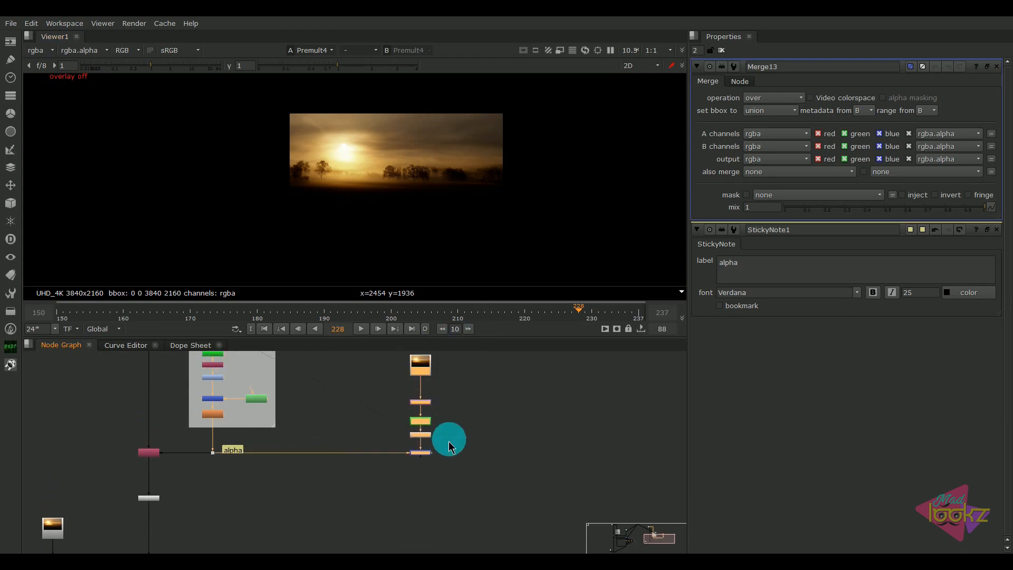
{"action": "left_click_drag", "start_coordinate": [450, 439], "coordinate": [312, 508]}
{"action": "key", "text": "1"}
{"action": "left_click", "coordinate": [400, 408]}
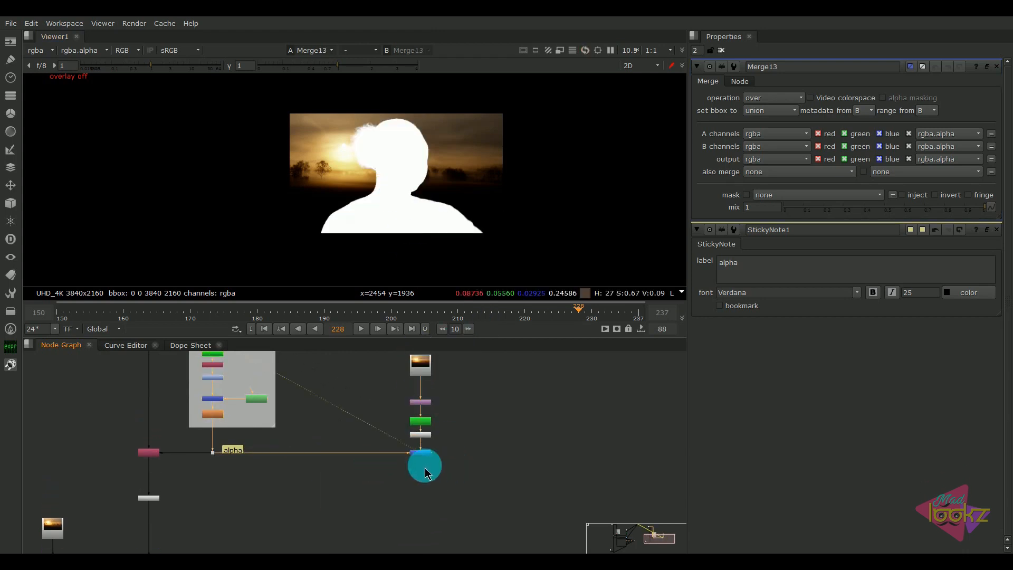
- Set the luminance branch's Merge operation to stencil and inspect the cut-out around the hair
{"action": "scroll", "coordinate": [425, 471], "scroll_direction": "up", "scroll_amount": 3}
{"action": "left_click", "coordinate": [437, 445]}
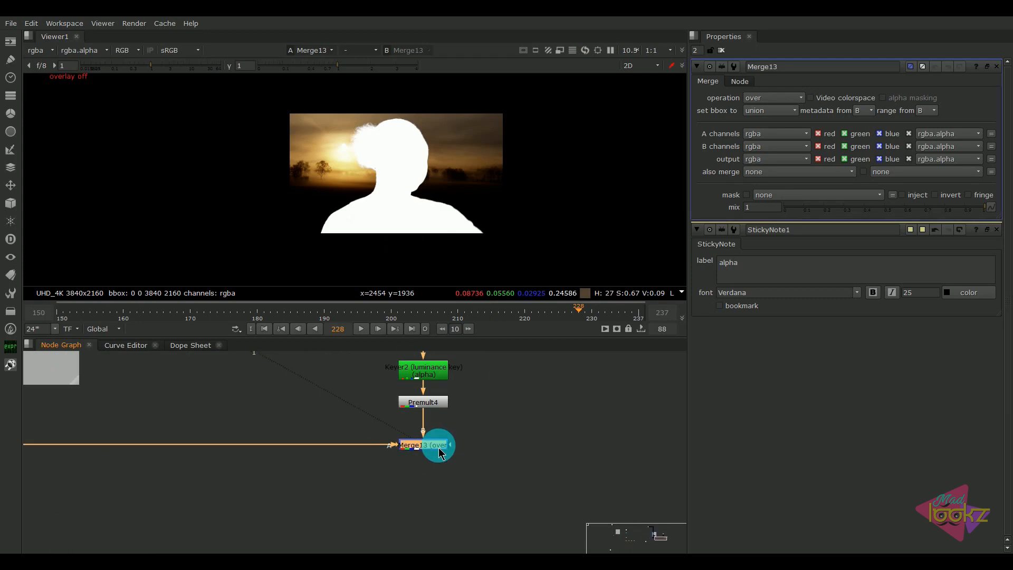
{"action": "left_click", "coordinate": [774, 98]}
{"action": "left_click", "coordinate": [748, 324]}
{"action": "scroll", "coordinate": [333, 168], "scroll_direction": "up", "scroll_amount": 3}
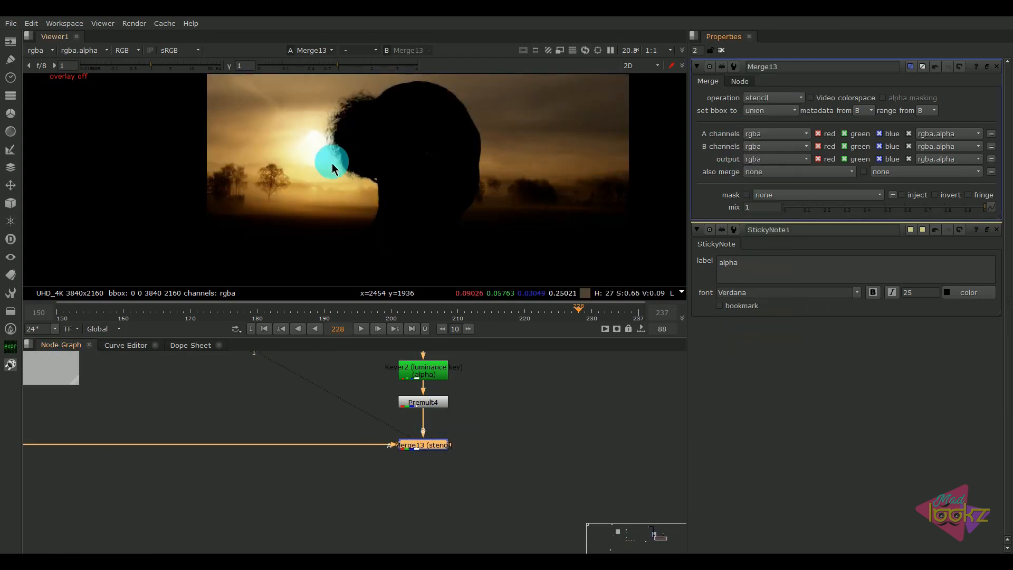
{"action": "scroll", "coordinate": [415, 153], "scroll_direction": "down", "scroll_amount": 3}
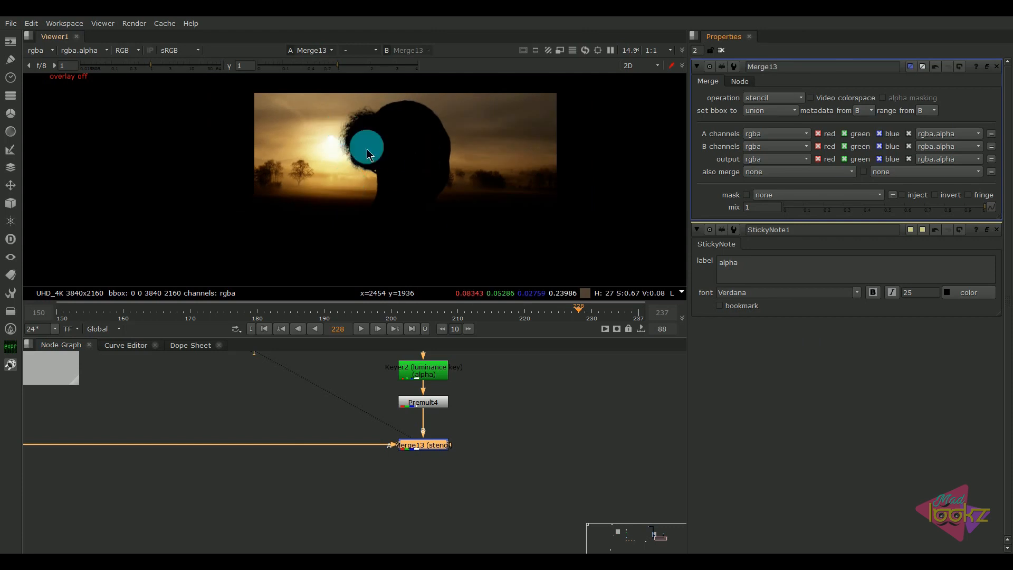
{"action": "left_click", "coordinate": [440, 459]}
{"action": "scroll", "coordinate": [438, 478], "scroll_direction": "down", "scroll_amount": 6}
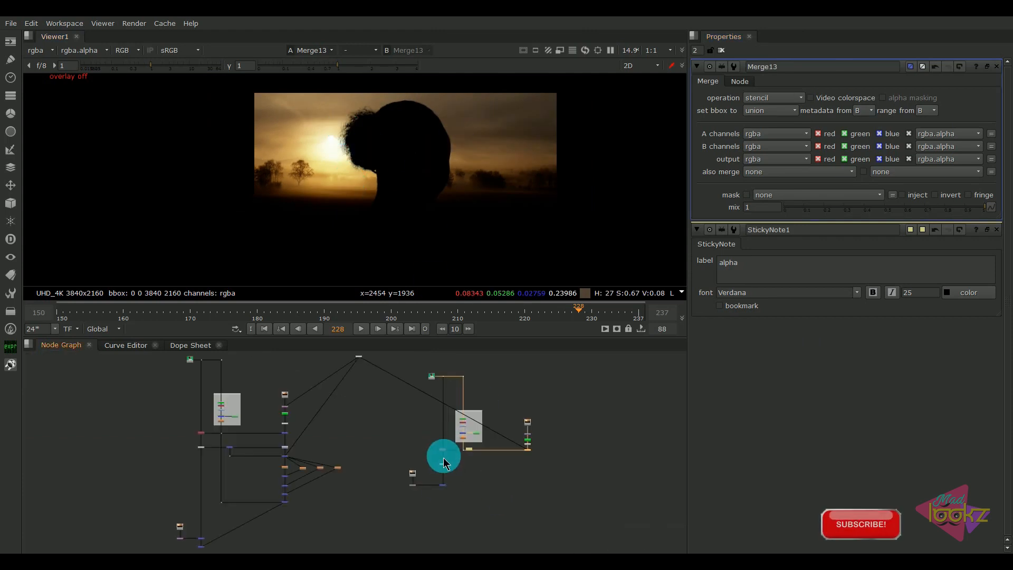
{"action": "scroll", "coordinate": [453, 477], "scroll_direction": "up", "scroll_amount": 8}
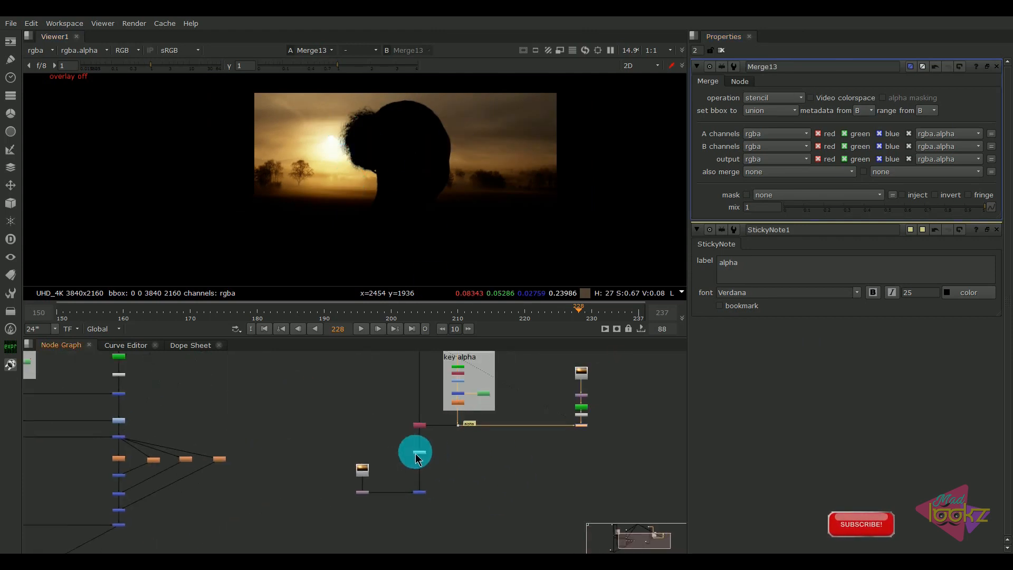
{"action": "scroll", "coordinate": [537, 447], "scroll_direction": "down", "scroll_amount": 2}
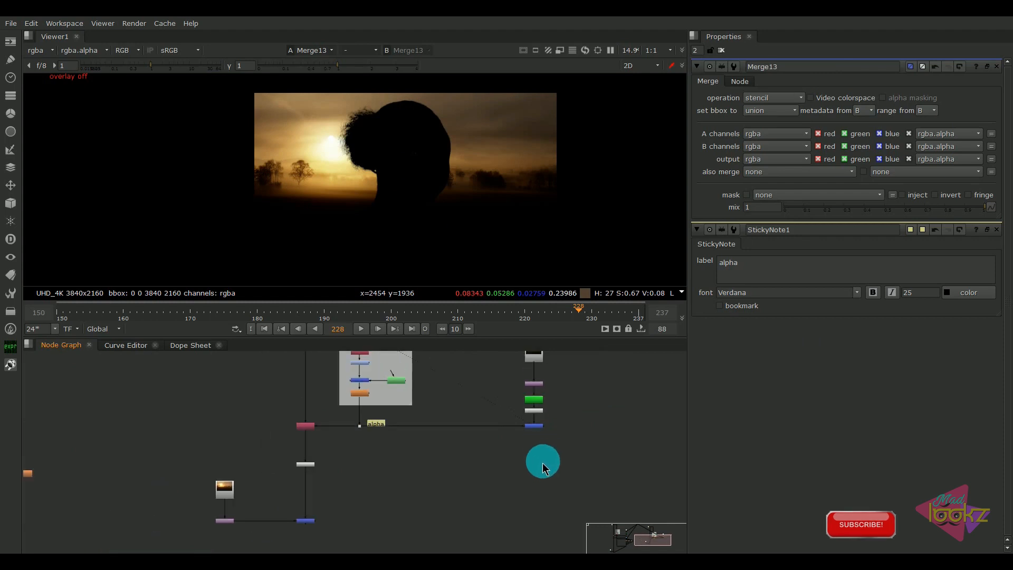
- Add a Multiply node directly below the stencil Merge in the luminance-keyed branch
{"action": "scroll", "coordinate": [542, 463], "scroll_direction": "up", "scroll_amount": 2}
{"action": "key", "text": "Tab"}
{"action": "type", "text": "mu"}
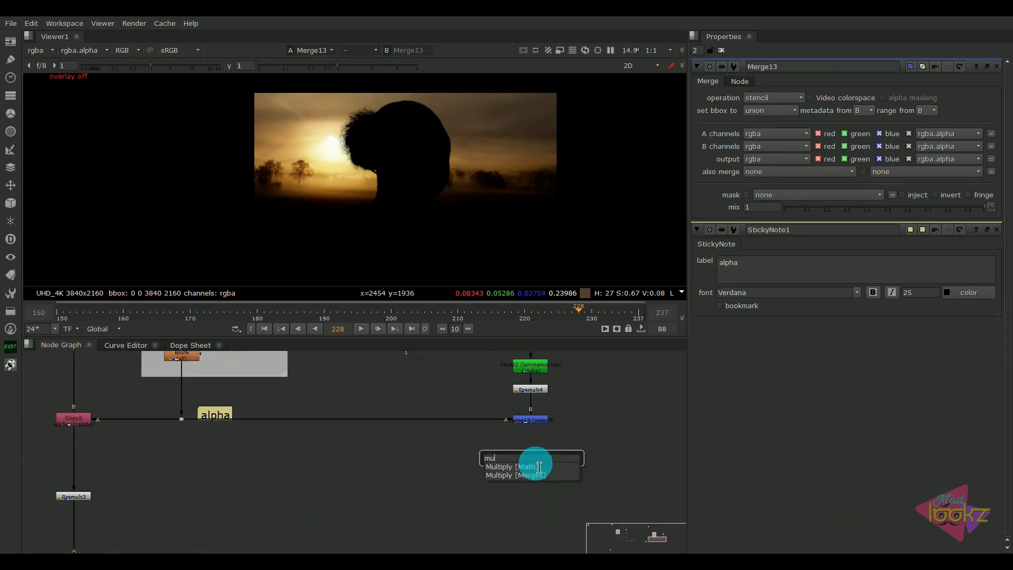
{"action": "left_click", "coordinate": [510, 470]}
{"action": "left_click", "coordinate": [532, 456]}
{"action": "left_click", "coordinate": [533, 462]}
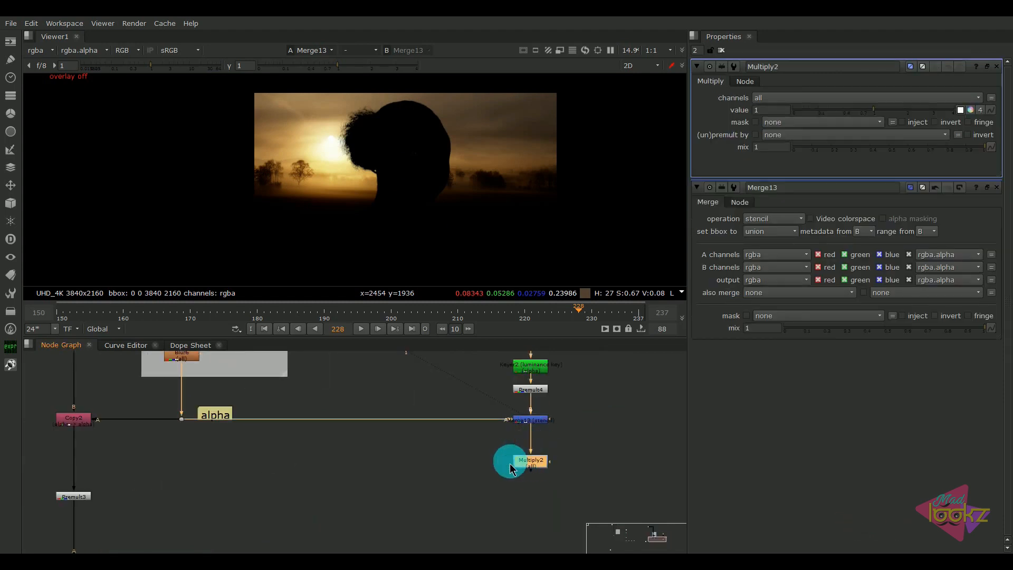
- Create two unconnected Merge nodes, one beside the woman's Premult and one below the new Multiply
{"action": "left_click", "coordinate": [261, 488]}
{"action": "middle_click_drag", "start_coordinate": [269, 492], "coordinate": [320, 468]}
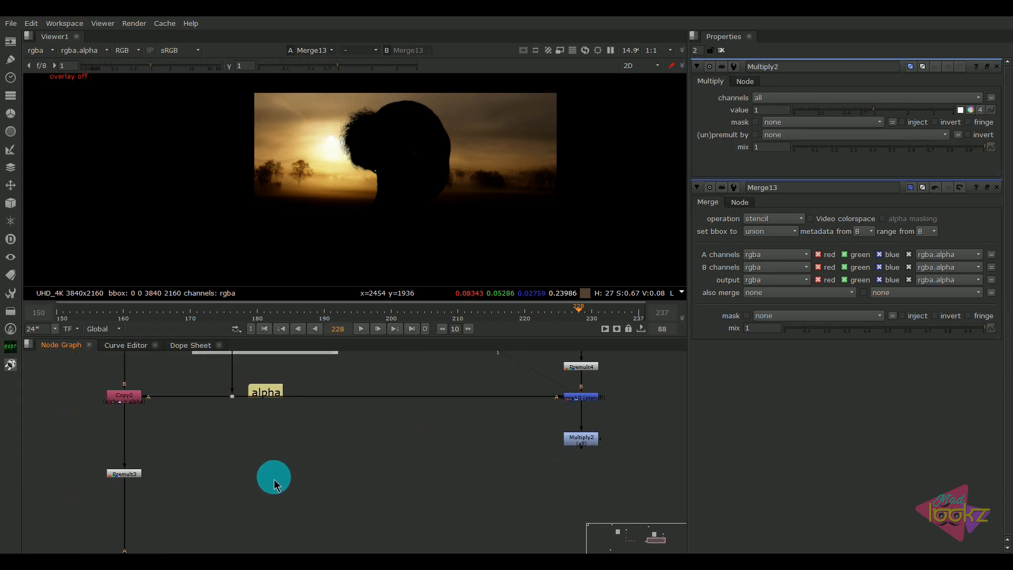
{"action": "key", "text": "m"}
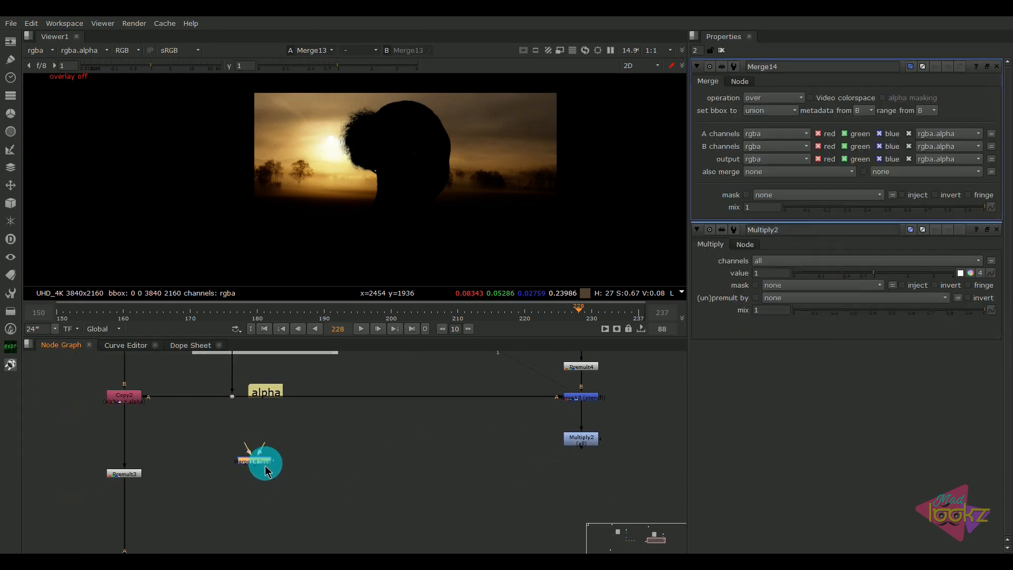
{"action": "key", "text": "m"}
{"action": "middle_click_drag", "start_coordinate": [575, 490], "coordinate": [534, 487]}
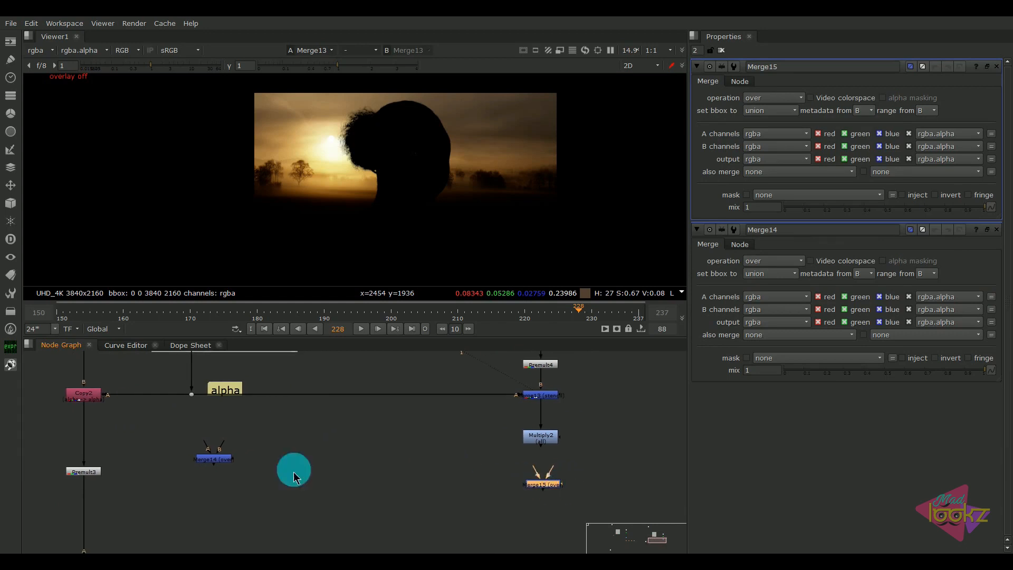
- Connect the Merge beside the woman's Premult with B to that Premult and A to the Multiply, and view it
{"action": "left_click_drag", "start_coordinate": [216, 458], "coordinate": [97, 475]}
{"action": "left_click_drag", "start_coordinate": [204, 440], "coordinate": [523, 468]}
{"action": "scroll", "coordinate": [538, 445], "scroll_direction": "down", "scroll_amount": 3}
{"action": "double_click", "coordinate": [337, 464]}
{"action": "key", "text": "1"}
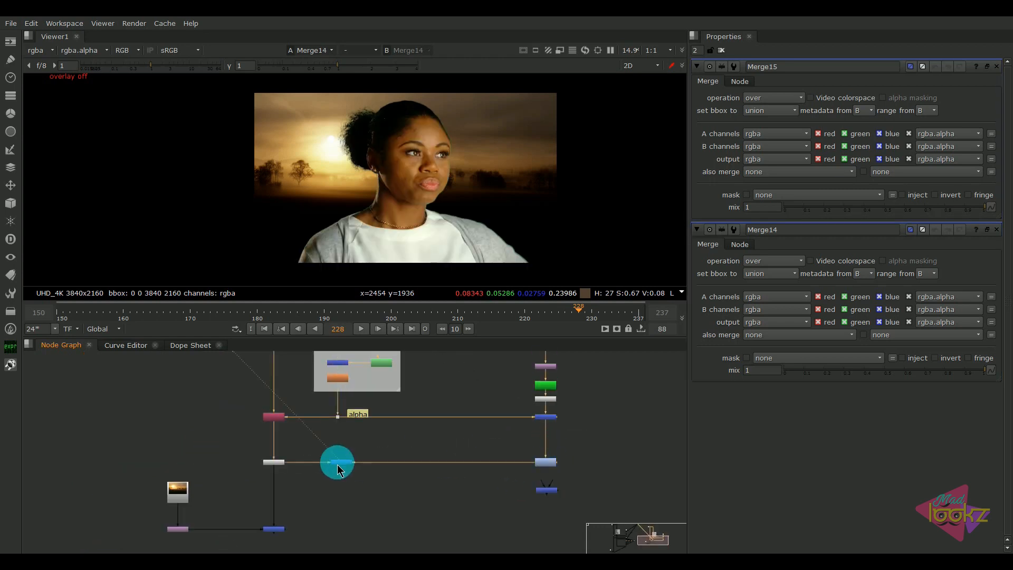
- Set this Merge's operation to mask and inspect the hair edge
{"action": "left_click", "coordinate": [773, 100]}
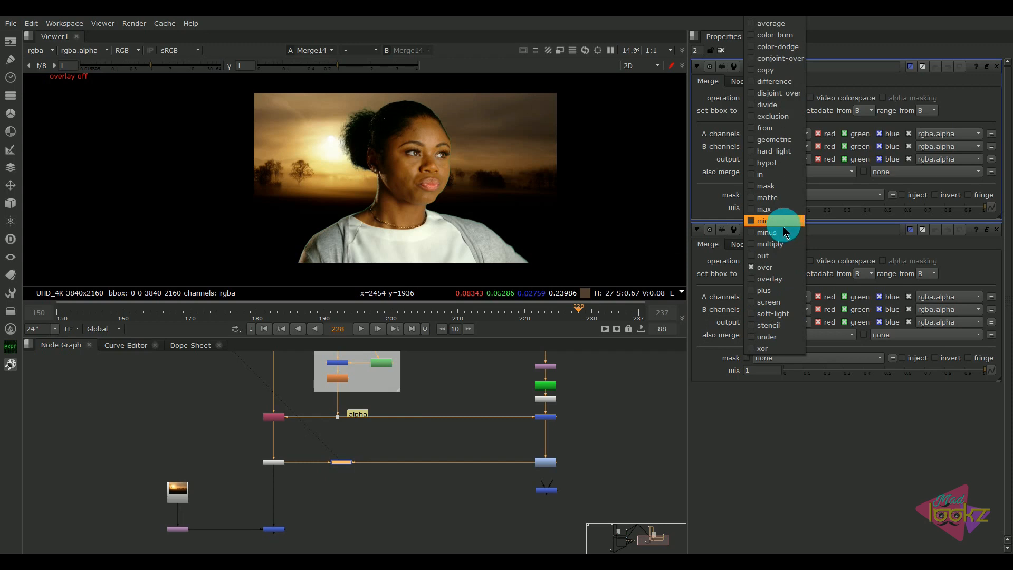
{"action": "left_click", "coordinate": [781, 186]}
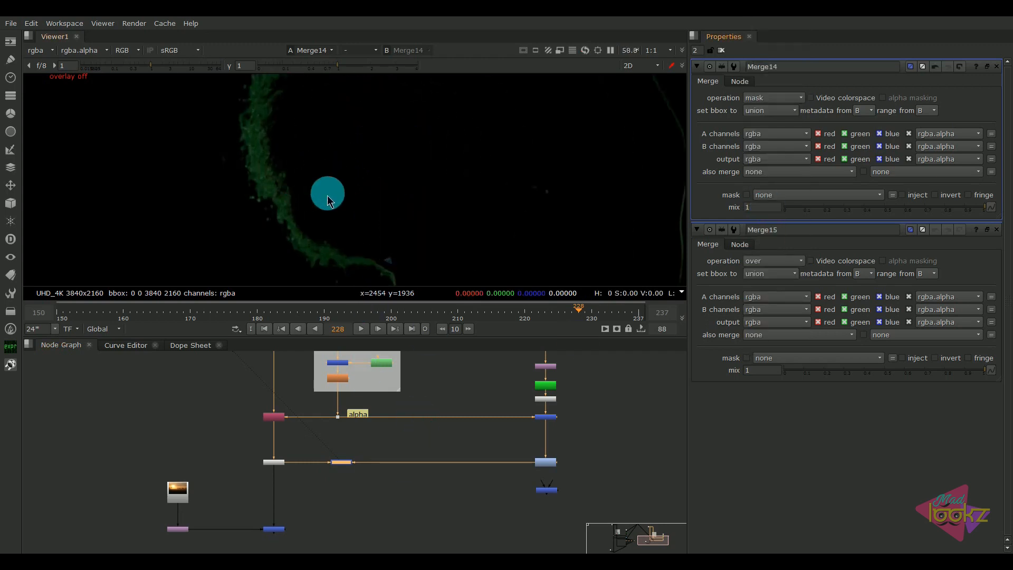
{"action": "scroll", "coordinate": [334, 201], "scroll_direction": "down", "scroll_amount": 2}
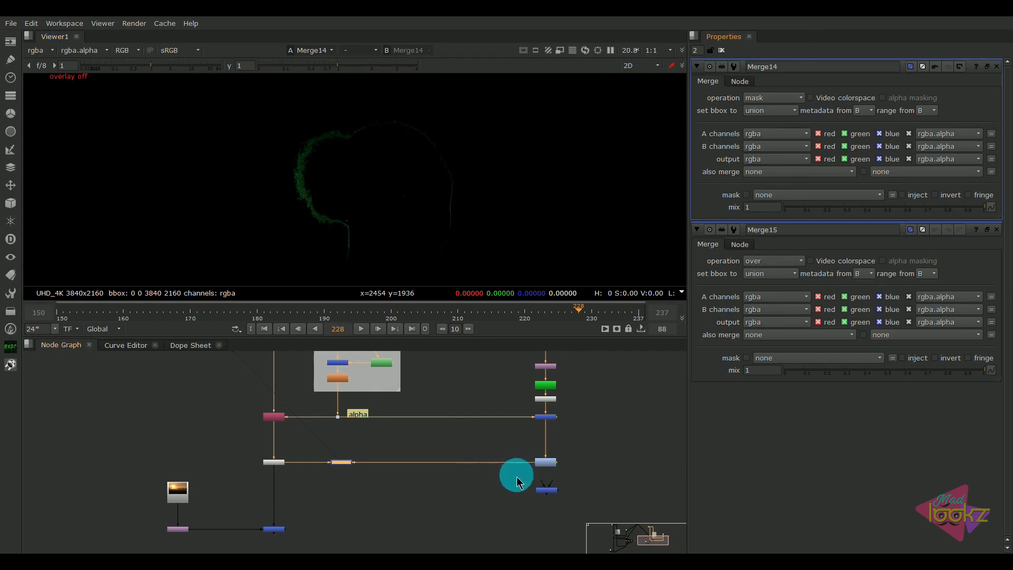
- Connect the Merge below the Multiply with B to the Multiply and A to the mask Merge
{"action": "middle_click_drag", "start_coordinate": [517, 477], "coordinate": [444, 459]}
{"action": "scroll", "coordinate": [444, 459], "scroll_direction": "up", "scroll_amount": 1}
{"action": "left_click", "coordinate": [473, 446]}
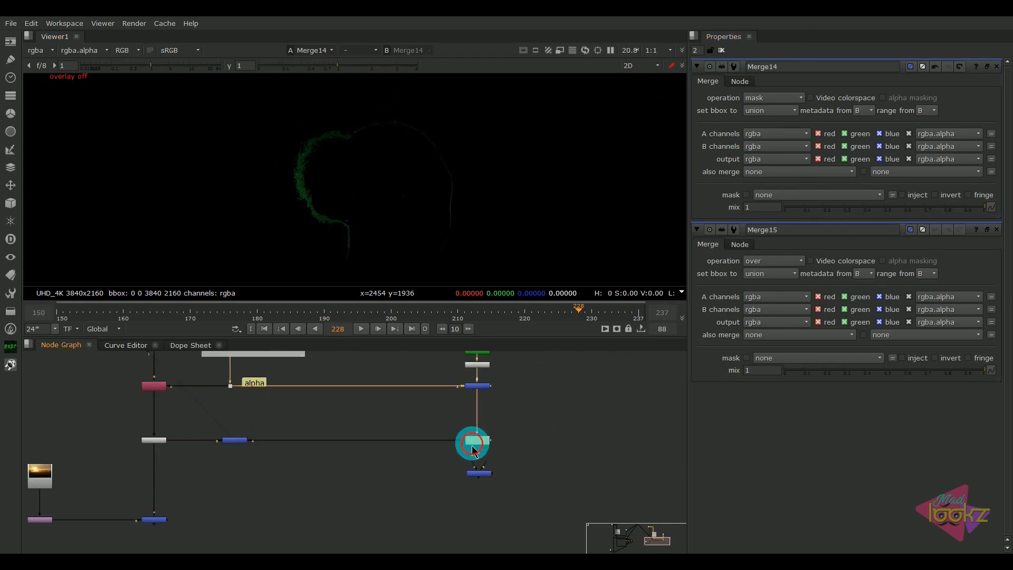
{"action": "left_click", "coordinate": [488, 481]}
{"action": "left_click", "coordinate": [484, 475]}
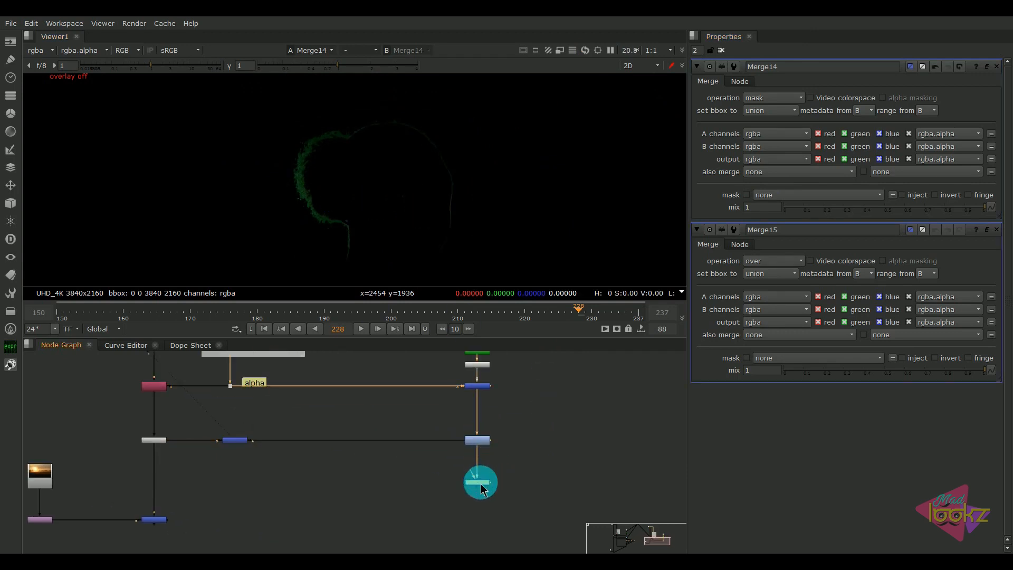
{"action": "left_click_drag", "start_coordinate": [474, 481], "coordinate": [235, 444]}
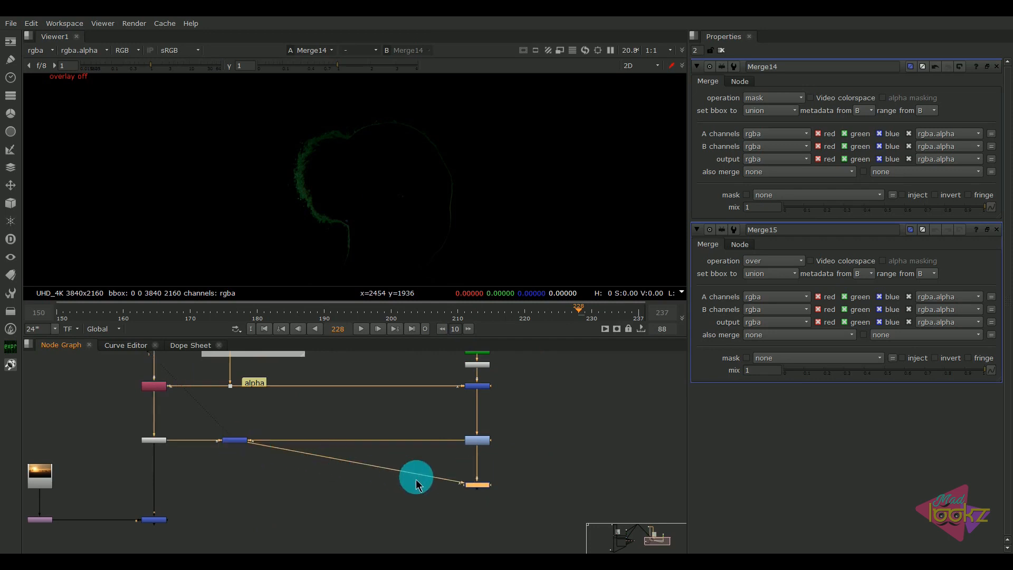
- View the Merge below the Multiply and set its operation to from
{"action": "scroll", "coordinate": [453, 481], "scroll_direction": "up", "scroll_amount": 3}
{"action": "key", "text": "1"}
{"action": "double_click", "coordinate": [513, 490]}
{"action": "scroll", "coordinate": [303, 147], "scroll_direction": "up", "scroll_amount": 5}
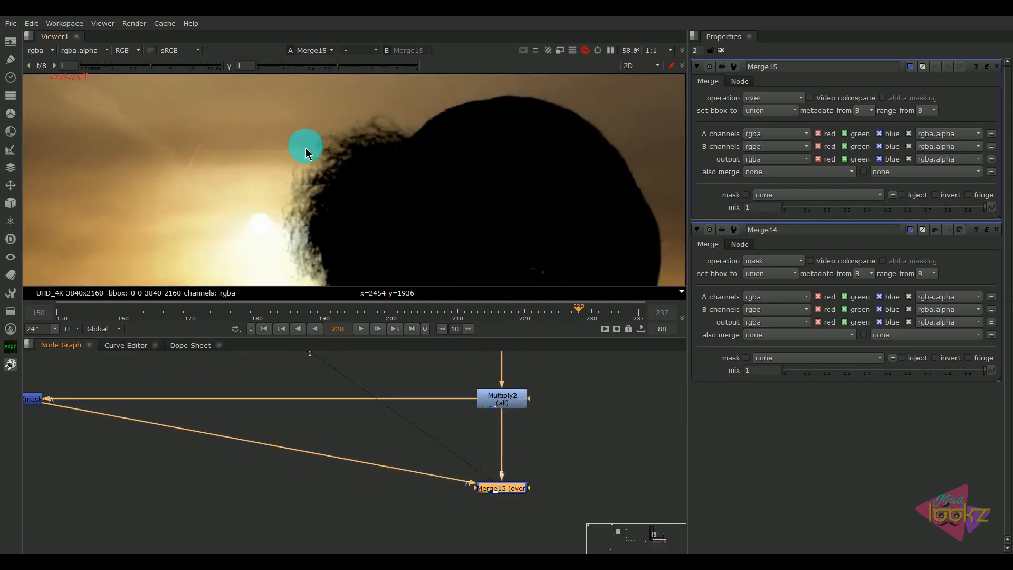
{"action": "left_click", "coordinate": [772, 101]}
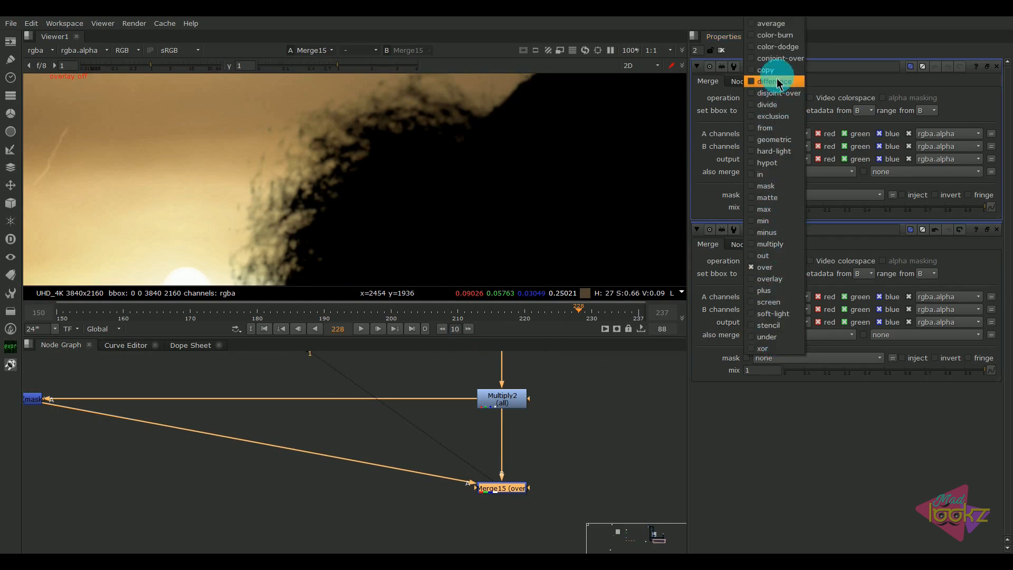
{"action": "left_click", "coordinate": [767, 128]}
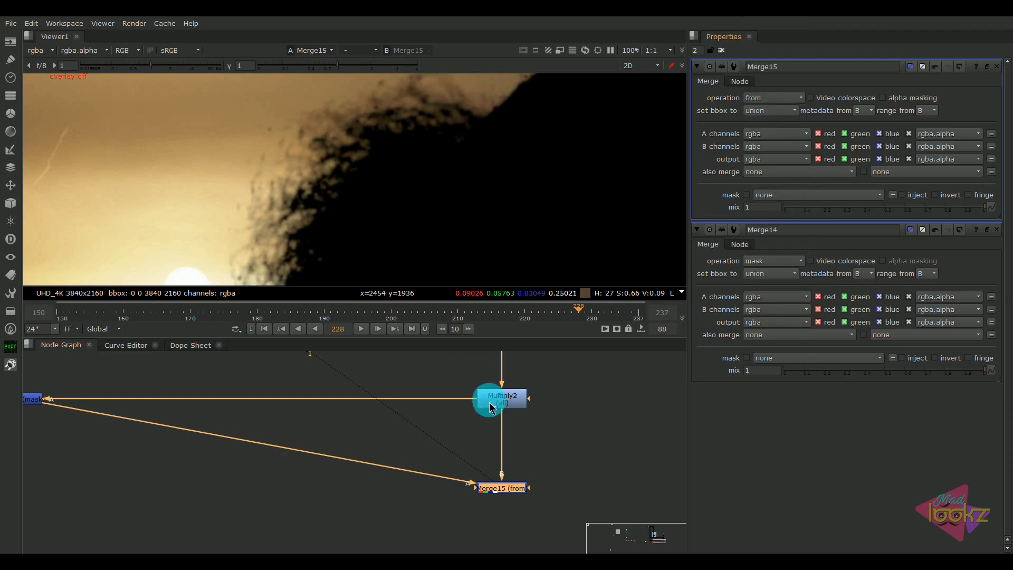
- Compare the Multiply output with the from Merge output around the hair edge
{"action": "left_click", "coordinate": [514, 398]}
{"action": "key", "text": "1"}
{"action": "left_click_drag", "start_coordinate": [559, 448], "coordinate": [397, 530]}
{"action": "key", "text": "2"}
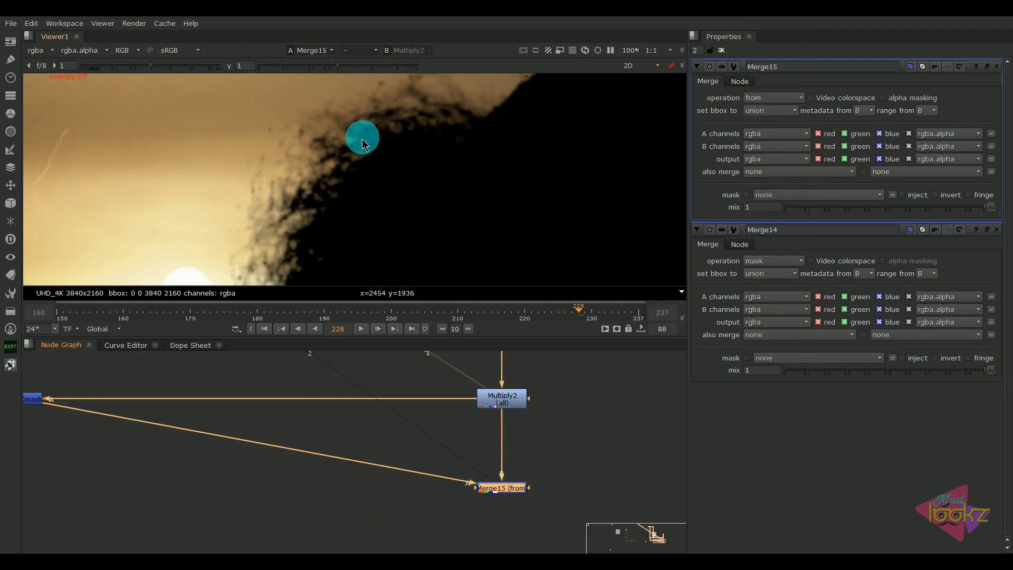
{"action": "scroll", "coordinate": [295, 213], "scroll_direction": "down", "scroll_amount": 2}
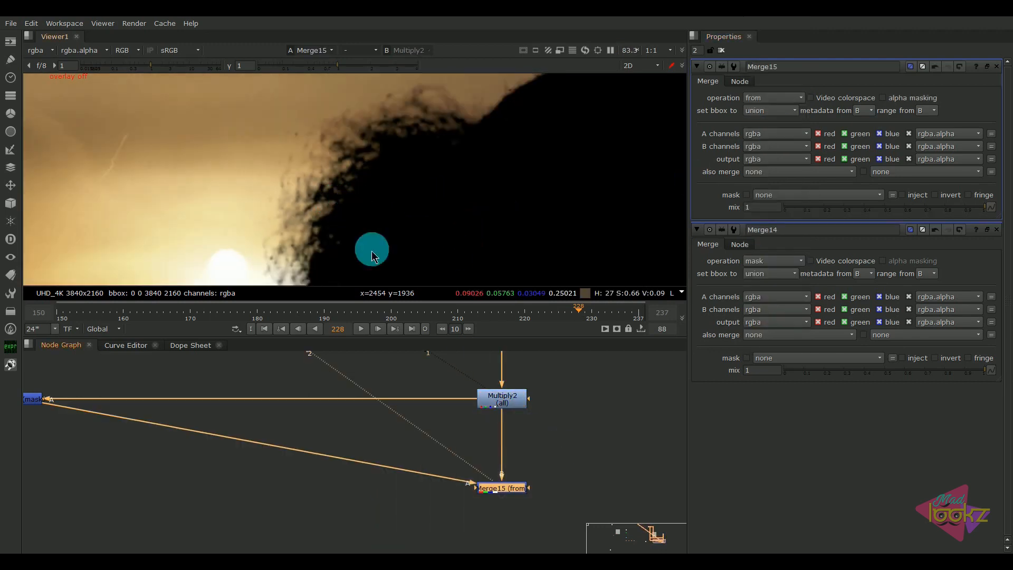
{"action": "scroll", "coordinate": [161, 464], "scroll_direction": "down", "scroll_amount": 1}
{"action": "scroll", "coordinate": [161, 459], "scroll_direction": "down", "scroll_amount": 3}
- View the mask Merge, the stencil Merge and the Multiply in turn to compare what each contributes
{"action": "left_click_drag", "start_coordinate": [136, 462], "coordinate": [43, 414]}
{"action": "key", "text": "1"}
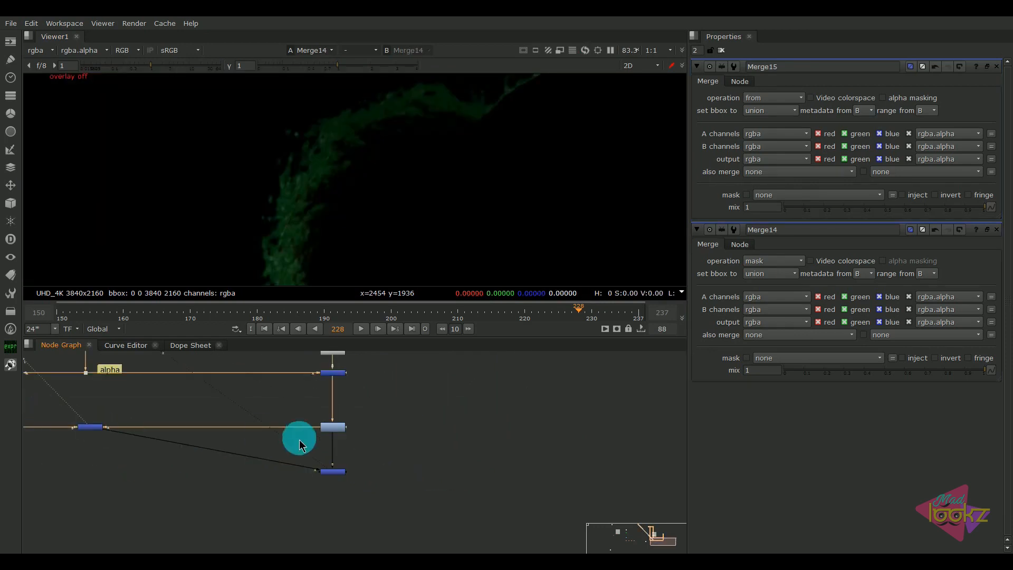
{"action": "left_click", "coordinate": [337, 374]}
{"action": "key", "text": "1"}
{"action": "left_click_drag", "start_coordinate": [367, 412], "coordinate": [299, 448]}
{"action": "key", "text": "1"}
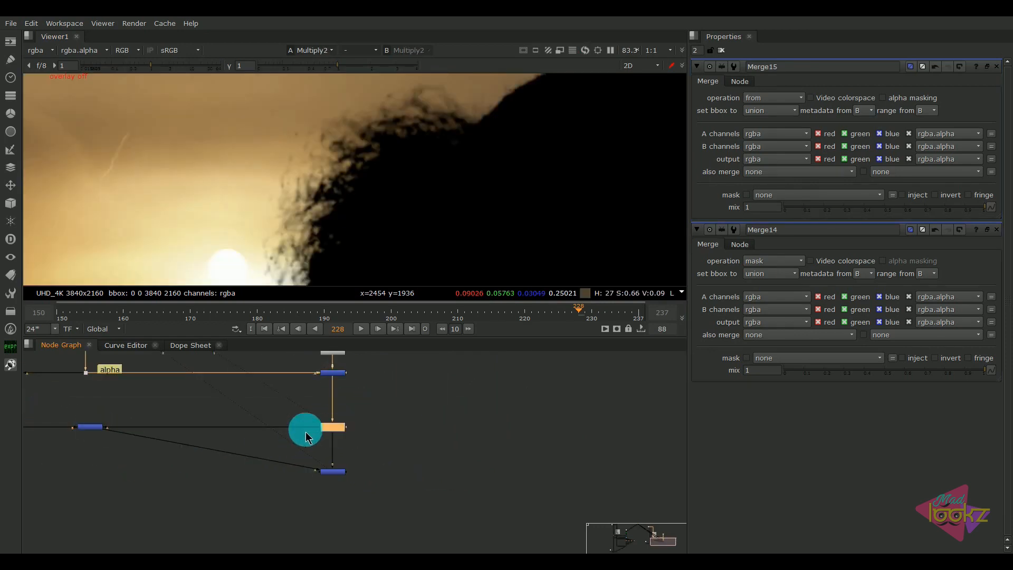
{"action": "left_click_drag", "start_coordinate": [142, 410], "coordinate": [55, 451]}
{"action": "key", "text": "1"}
{"action": "scroll", "coordinate": [387, 171], "scroll_direction": "down", "scroll_amount": 6}
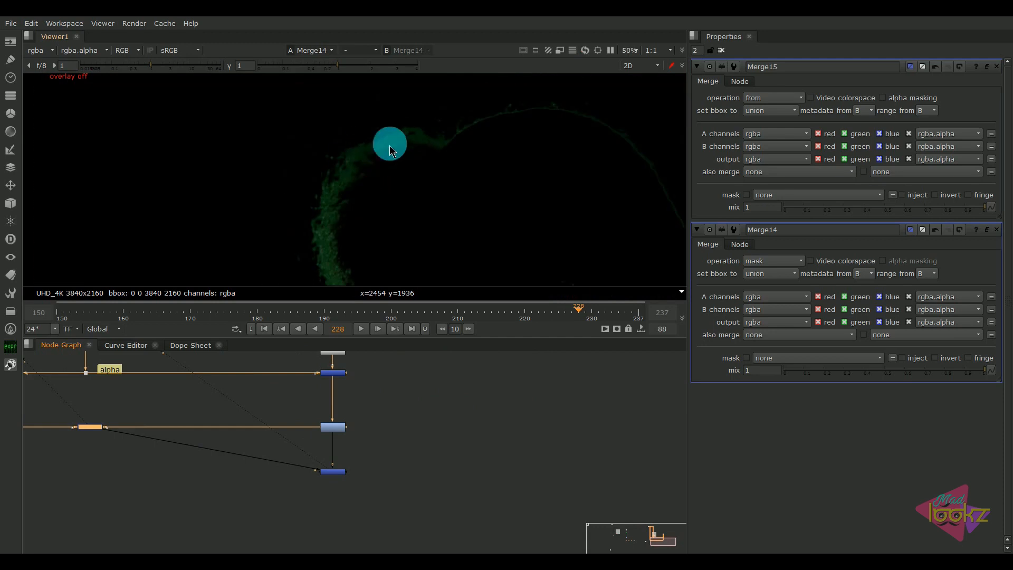
- View the from Merge and check its alpha channel
{"action": "left_click", "coordinate": [333, 471]}
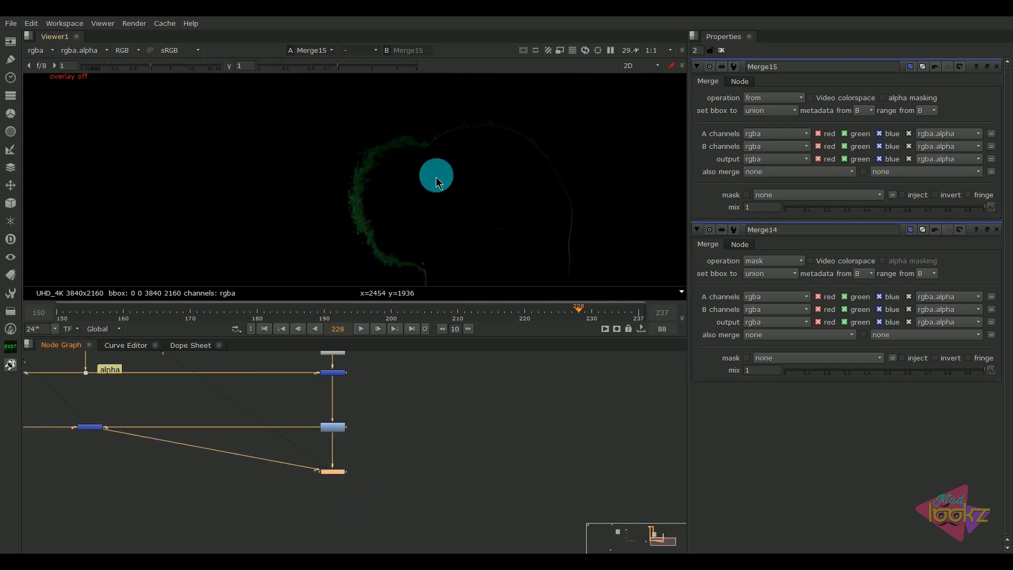
{"action": "key", "text": "1"}
{"action": "key", "text": "a"}
{"action": "key", "text": "a"}
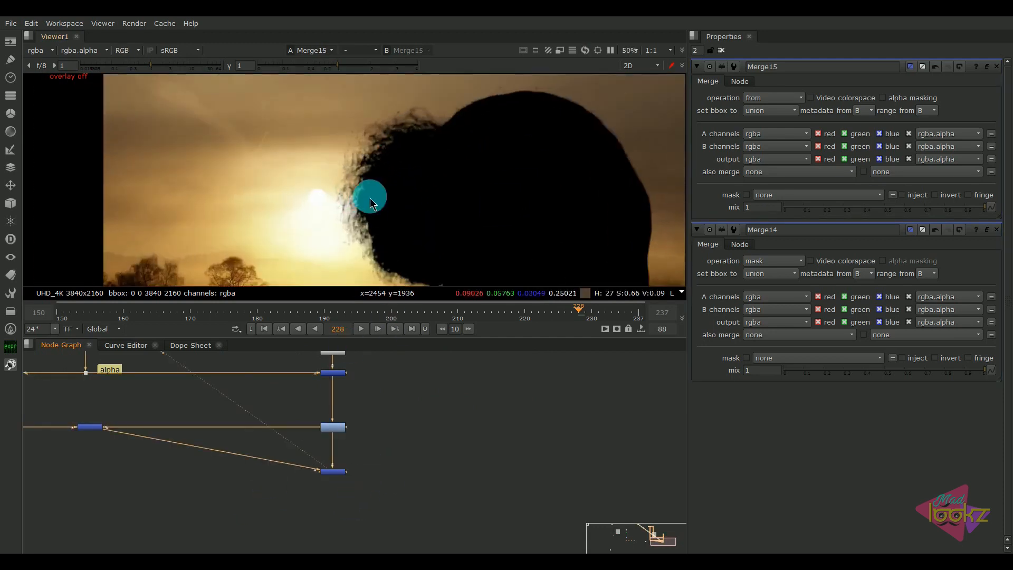
- Examine the hair edge up close, switching between the Multiply and from Merge outputs
{"action": "scroll", "coordinate": [369, 197], "scroll_direction": "up", "scroll_amount": 6}
{"action": "key", "text": "2"}
{"action": "left_click_drag", "start_coordinate": [371, 504], "coordinate": [310, 457]}
{"action": "key", "text": "1"}
{"action": "scroll", "coordinate": [369, 134], "scroll_direction": "up", "scroll_amount": 5}
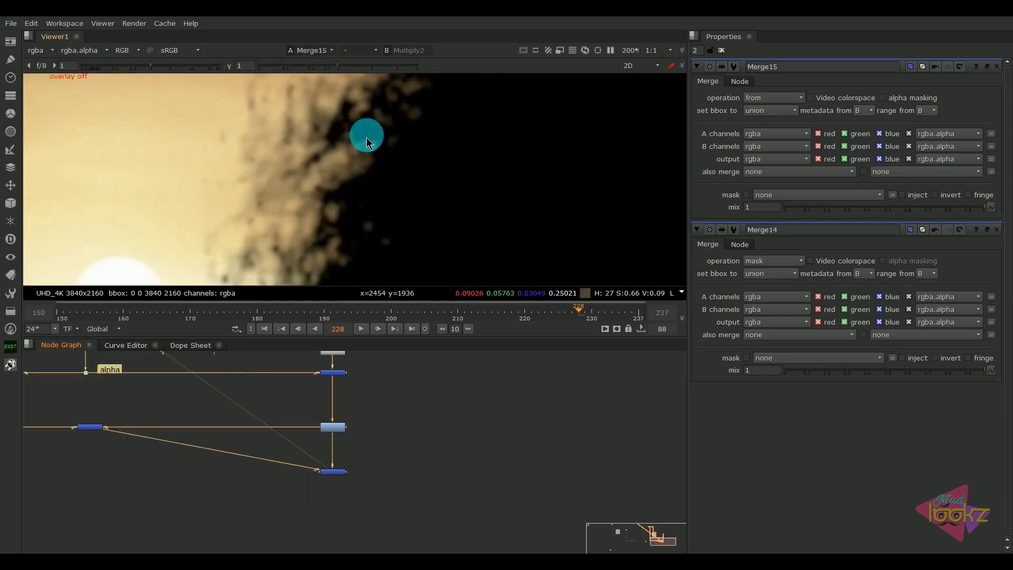
{"action": "key", "text": "2"}
{"action": "key", "text": "1"}
{"action": "scroll", "coordinate": [380, 198], "scroll_direction": "down", "scroll_amount": 4}
{"action": "key", "text": "2"}
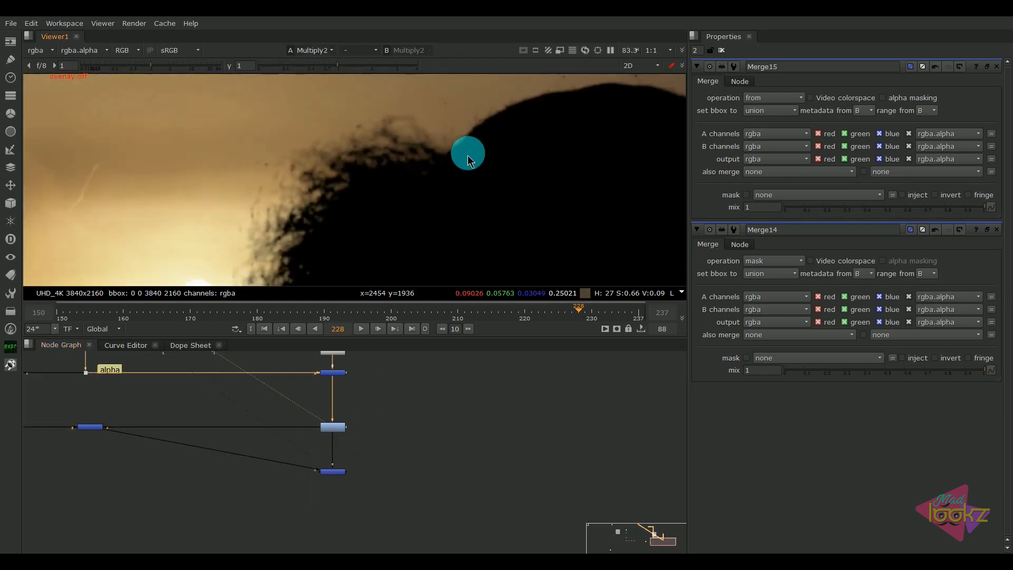
{"action": "key", "text": "1"}
{"action": "scroll", "coordinate": [561, 107], "scroll_direction": "up", "scroll_amount": 4}
{"action": "scroll", "coordinate": [474, 179], "scroll_direction": "down", "scroll_amount": 3}
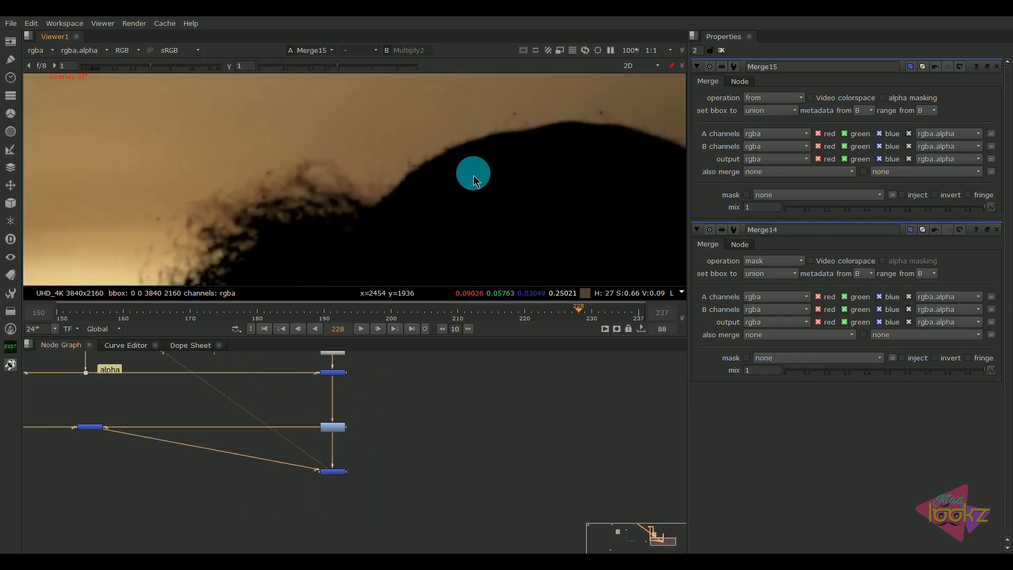
{"action": "scroll", "coordinate": [476, 179], "scroll_direction": "down", "scroll_amount": 8}
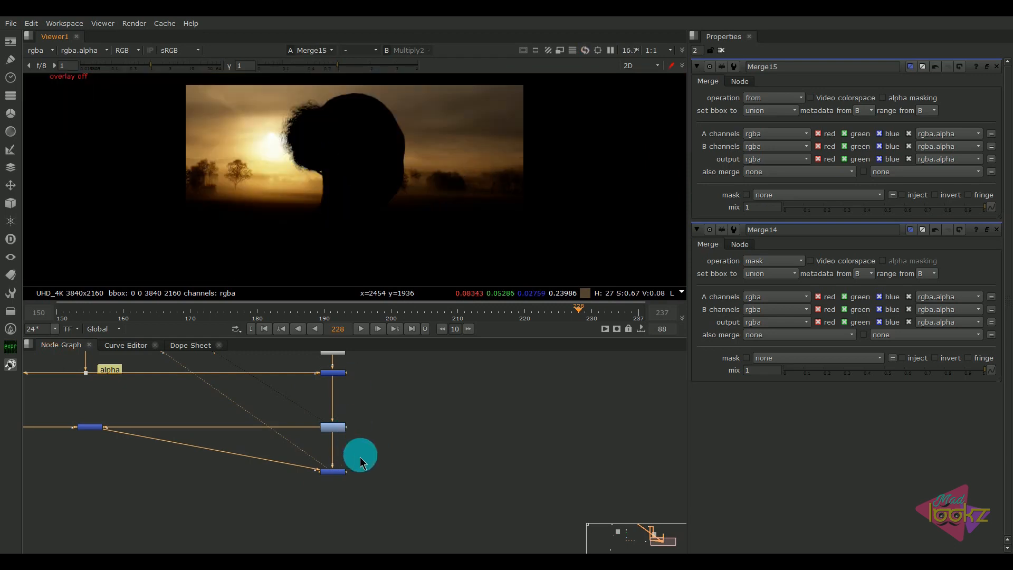
- Add a Blur node below the from Merge
{"action": "scroll", "coordinate": [357, 454], "scroll_direction": "up", "scroll_amount": 2}
{"action": "middle_click_drag", "start_coordinate": [326, 493], "coordinate": [401, 449]}
{"action": "scroll", "coordinate": [401, 450], "scroll_direction": "down", "scroll_amount": 1}
{"action": "left_click_drag", "start_coordinate": [437, 428], "coordinate": [328, 467]}
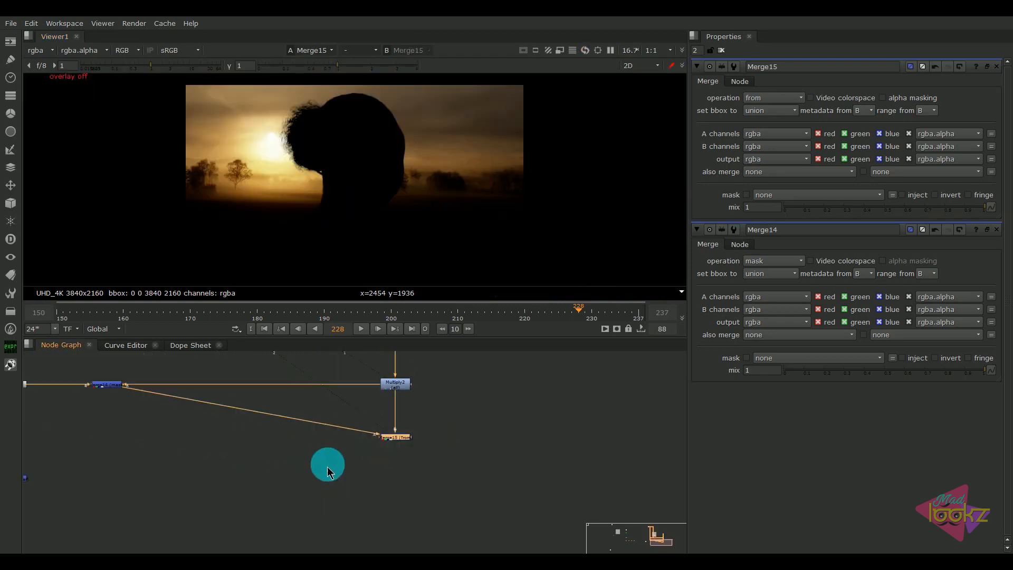
{"action": "key", "text": "1"}
{"action": "left_click", "coordinate": [395, 447]}
{"action": "scroll", "coordinate": [397, 452], "scroll_direction": "down", "scroll_amount": 2}
{"action": "middle_click_drag", "start_coordinate": [397, 457], "coordinate": [407, 449]}
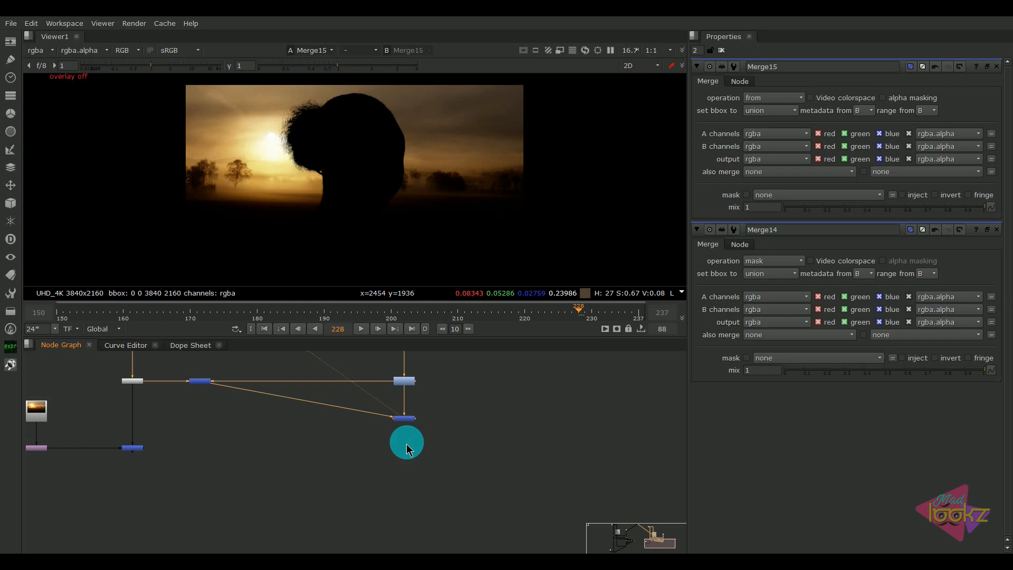
{"action": "scroll", "coordinate": [415, 432], "scroll_direction": "down", "scroll_amount": 2}
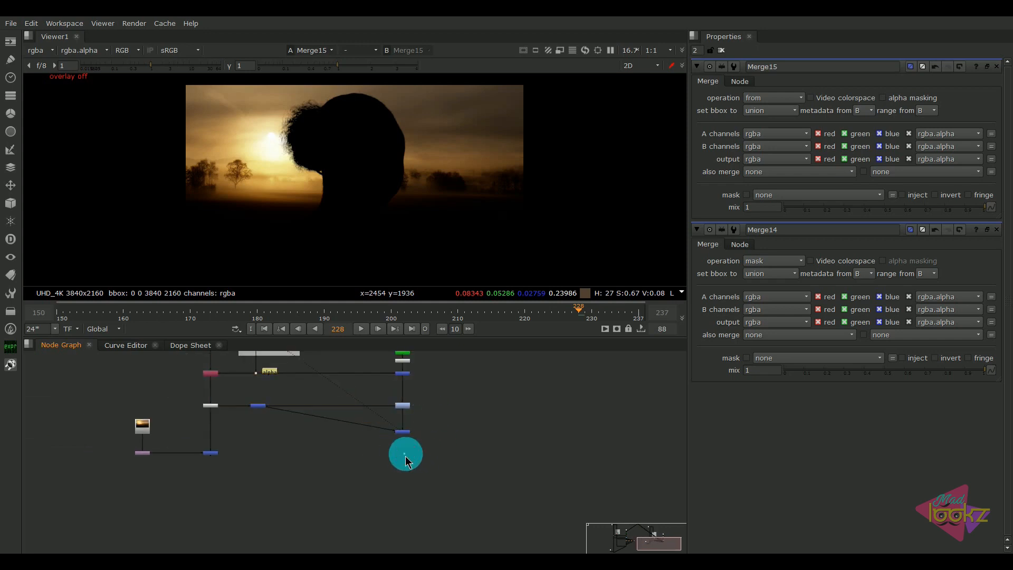
{"action": "key", "text": "b"}
{"action": "scroll", "coordinate": [407, 455], "scroll_direction": "up", "scroll_amount": 3}
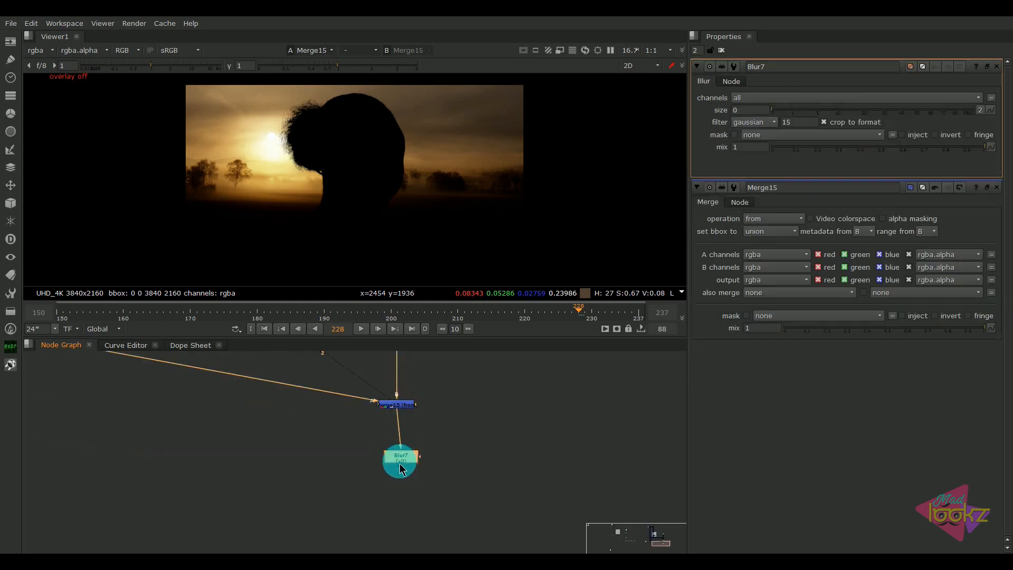
- Duplicate the Blur node beside the original and connect the copy to the from Merge
{"action": "left_click_drag", "start_coordinate": [450, 437], "coordinate": [316, 477]}
{"action": "key", "text": "ctrl+c"}
{"action": "left_click", "coordinate": [447, 465]}
{"action": "key", "text": "ctrl+v"}
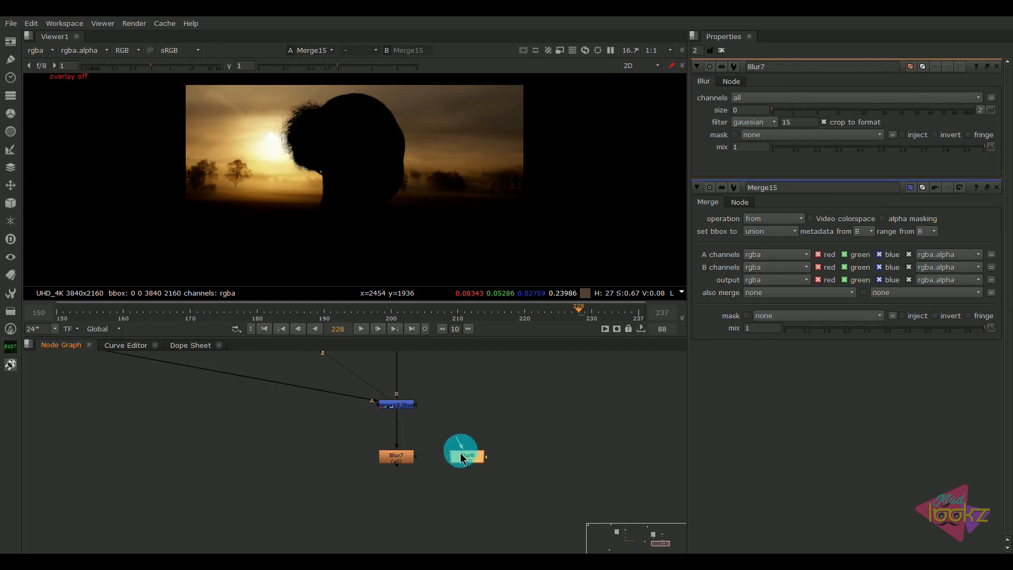
{"action": "left_click_drag", "start_coordinate": [459, 445], "coordinate": [493, 456]}
- Add a Merge below the first Blur with its A input from the second Blur, and set its operation to plus
{"action": "left_click", "coordinate": [403, 483]}
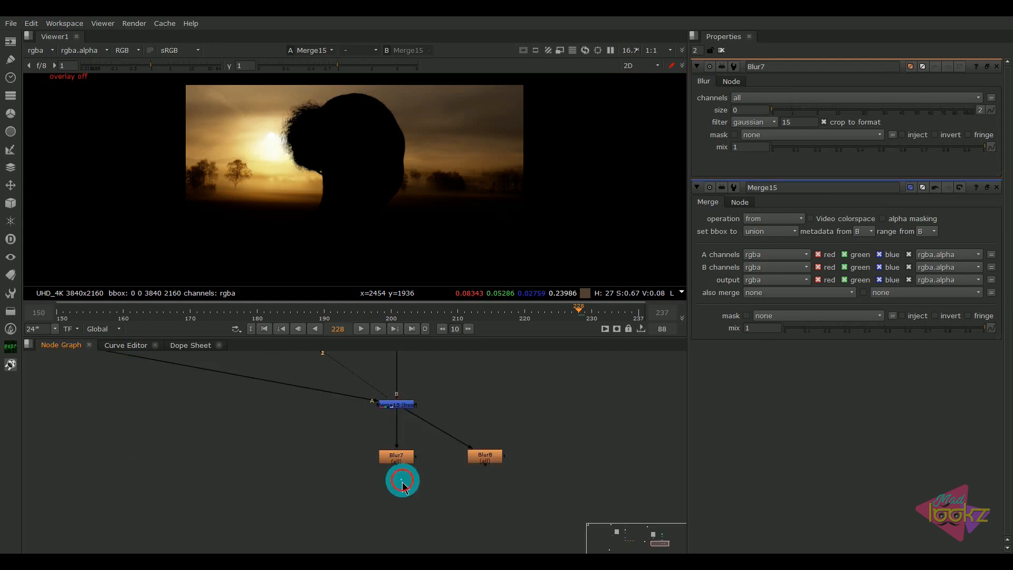
{"action": "key", "text": "m"}
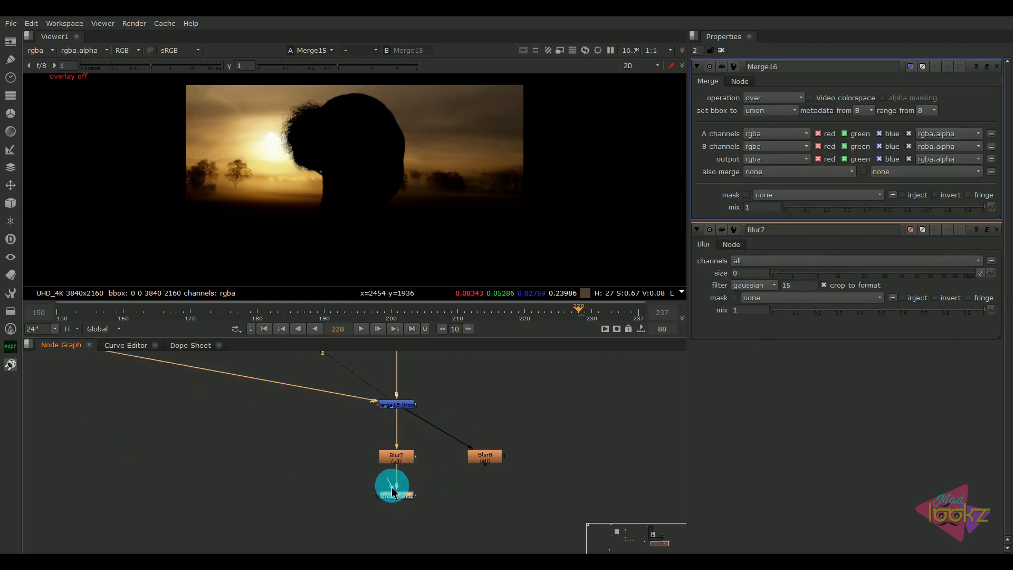
{"action": "left_click_drag", "start_coordinate": [392, 491], "coordinate": [475, 459]}
{"action": "key", "text": "1"}
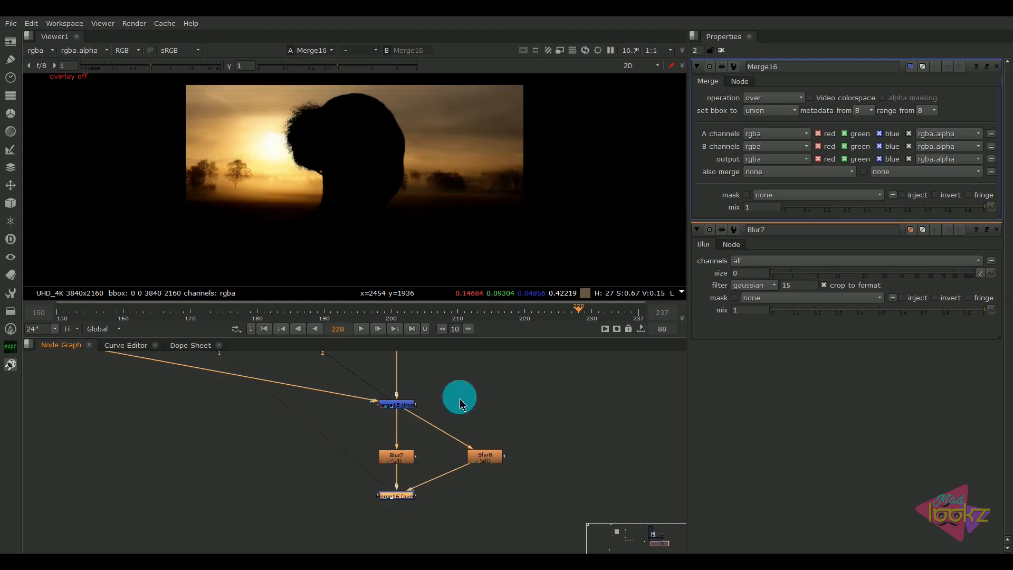
{"action": "left_click", "coordinate": [774, 98]}
{"action": "left_click", "coordinate": [774, 291]}
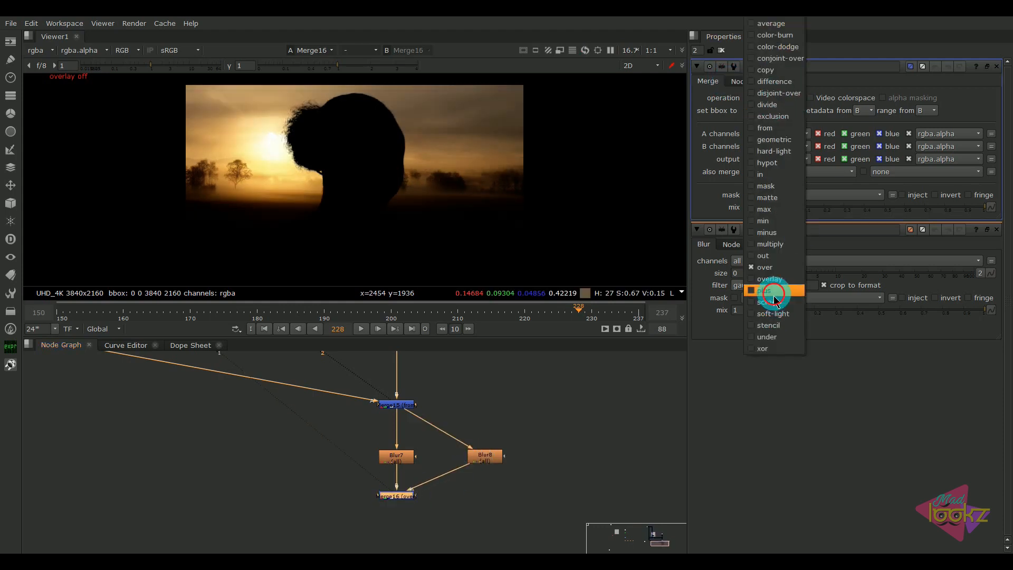
- Set the first Blur's size to 50 and the second Blur's size to 150
{"action": "double_click", "coordinate": [400, 457]}
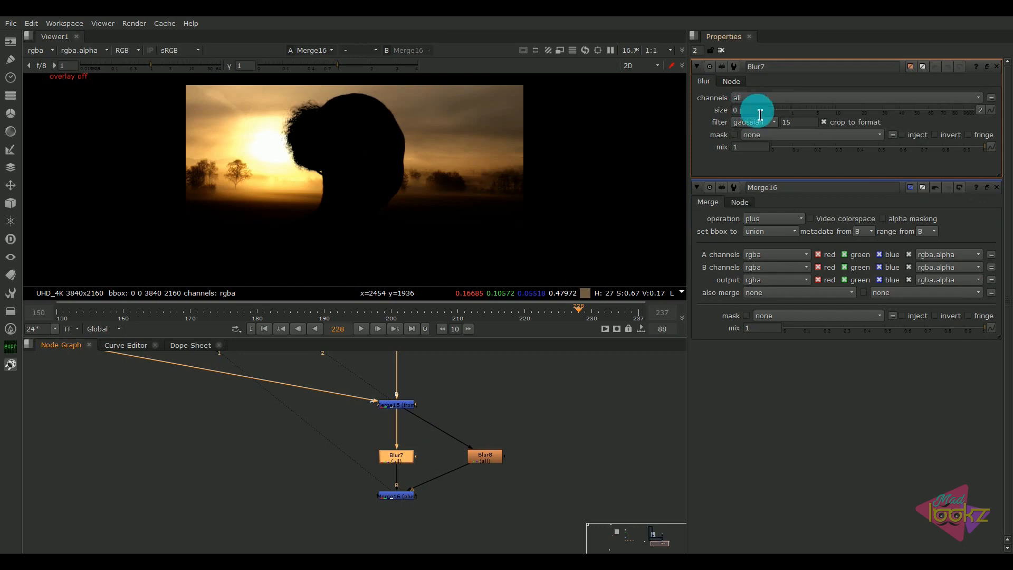
{"action": "left_click_drag", "start_coordinate": [760, 114], "coordinate": [708, 119]}
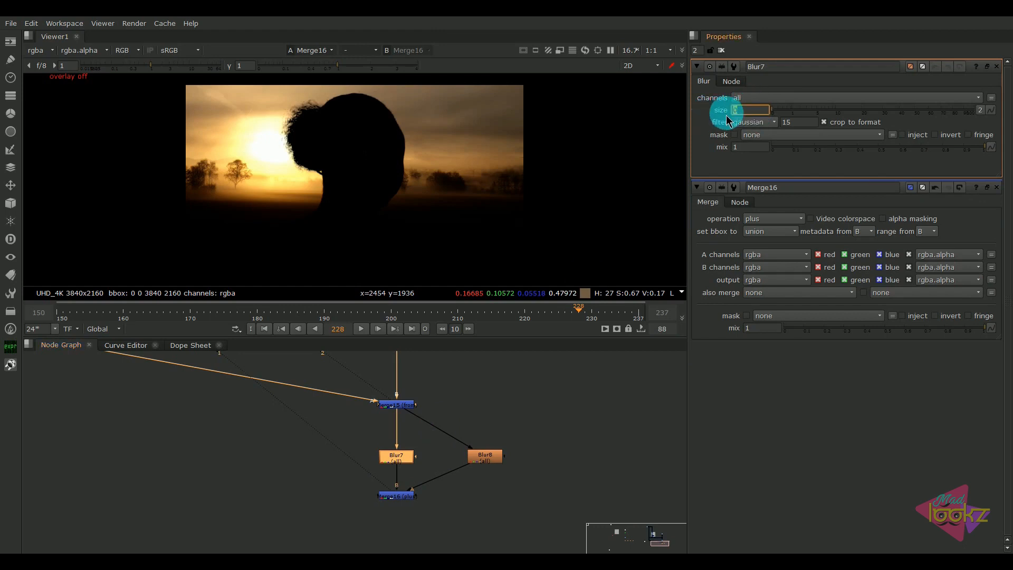
{"action": "double_click", "coordinate": [485, 457]}
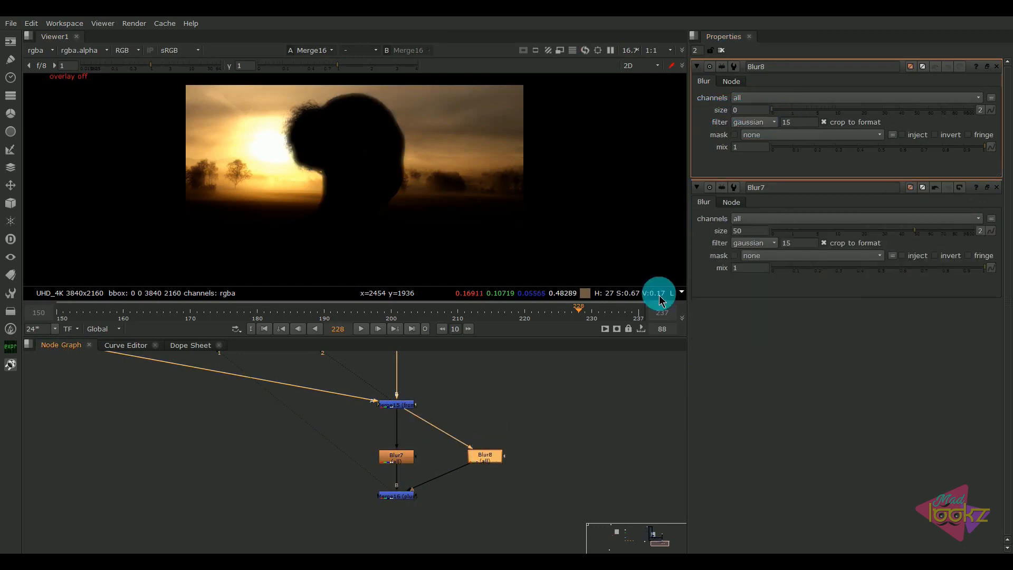
{"action": "type", "text": "15"}
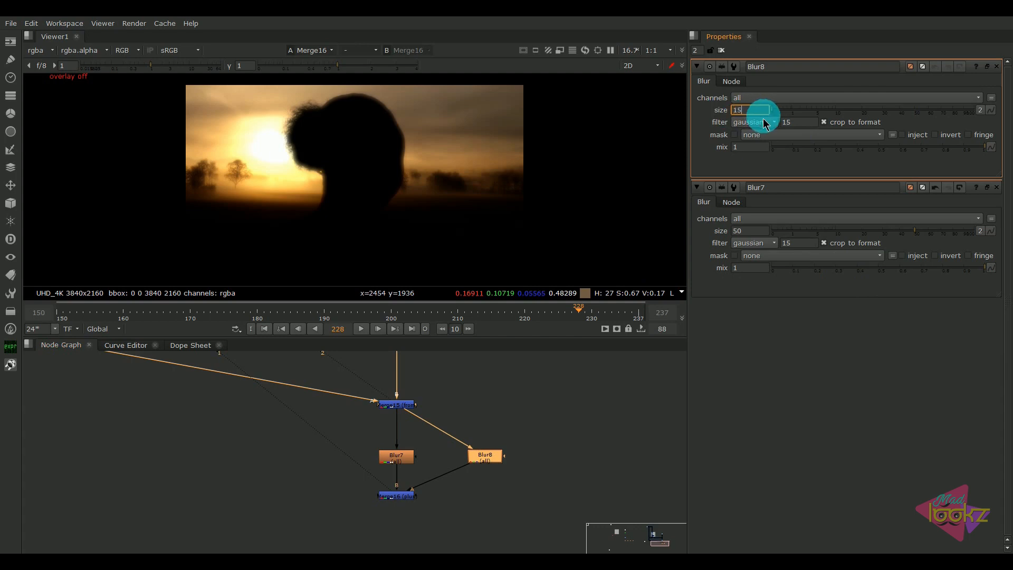
{"action": "type", "text": "0"}
{"action": "key", "text": "Return"}
- Duplicate the second Blur and the plus Merge twice, and connect both Blur copies to the from Merge
{"action": "left_click_drag", "start_coordinate": [441, 511], "coordinate": [357, 490]}
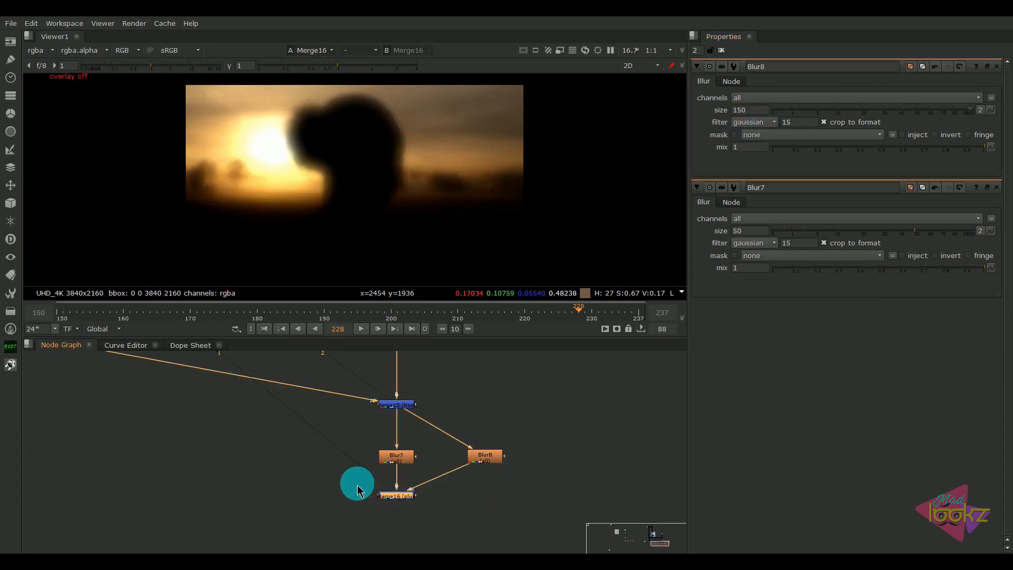
{"action": "scroll", "coordinate": [432, 477], "scroll_direction": "down", "scroll_amount": 2}
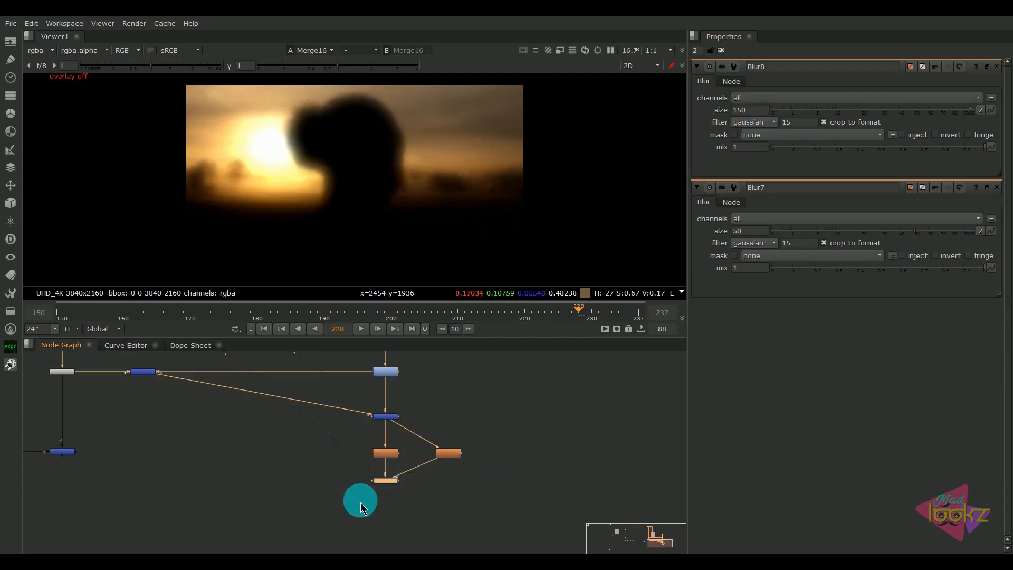
{"action": "left_click_drag", "start_coordinate": [423, 489], "coordinate": [566, 493], "text": "shift"}
{"action": "key", "text": "ctrl+c"}
{"action": "left_click", "coordinate": [506, 458]}
{"action": "key", "text": "ctrl+v"}
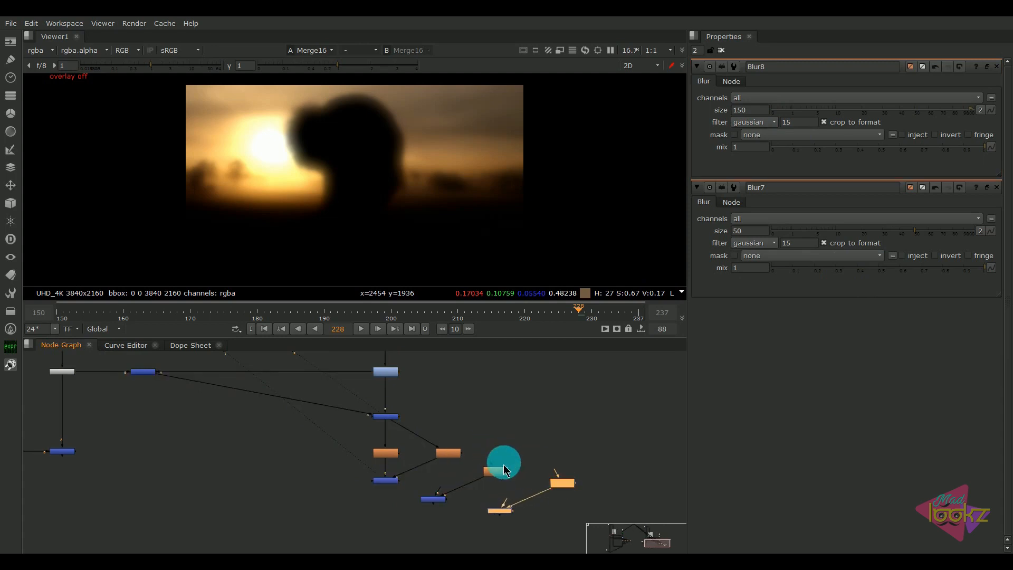
{"action": "left_click_drag", "start_coordinate": [491, 468], "coordinate": [387, 417]}
{"action": "left_click", "coordinate": [590, 454]}
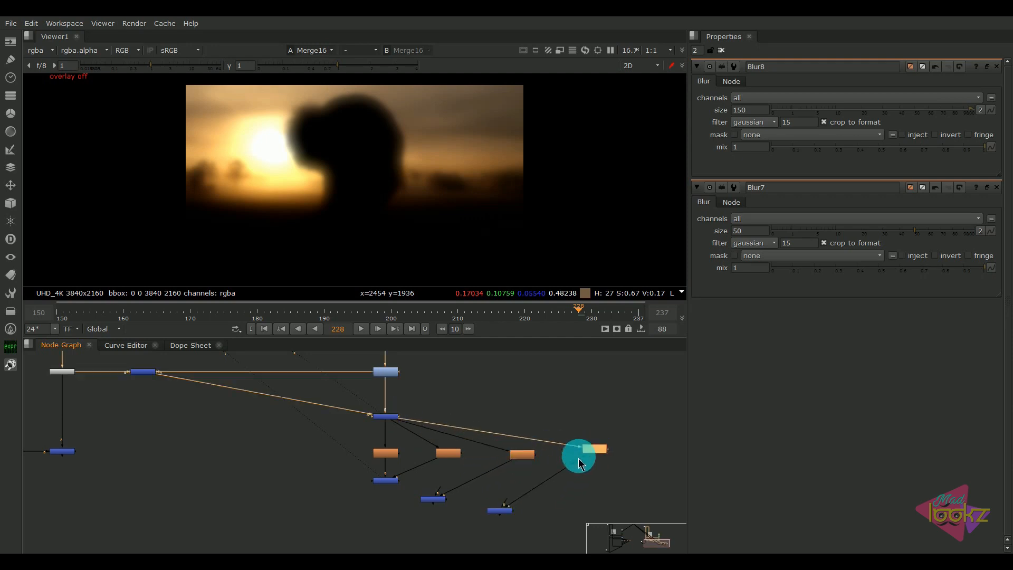
- Chain the two copied plus Merges one after another below the original plus Merge and view the last one's output
{"action": "left_click_drag", "start_coordinate": [436, 501], "coordinate": [383, 518]}
{"action": "scroll", "coordinate": [398, 501], "scroll_direction": "up", "scroll_amount": 3}
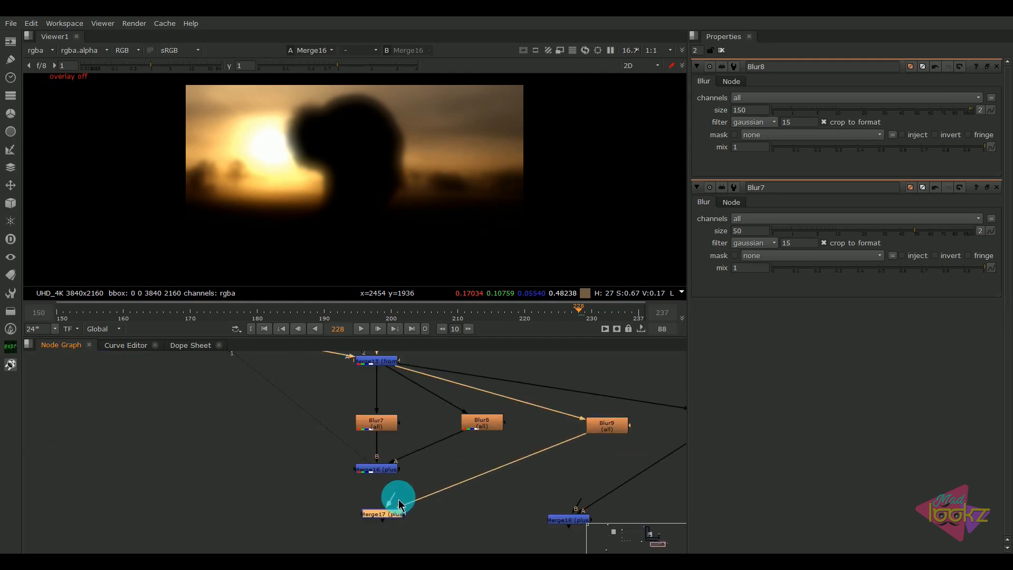
{"action": "left_click_drag", "start_coordinate": [395, 513], "coordinate": [390, 517]}
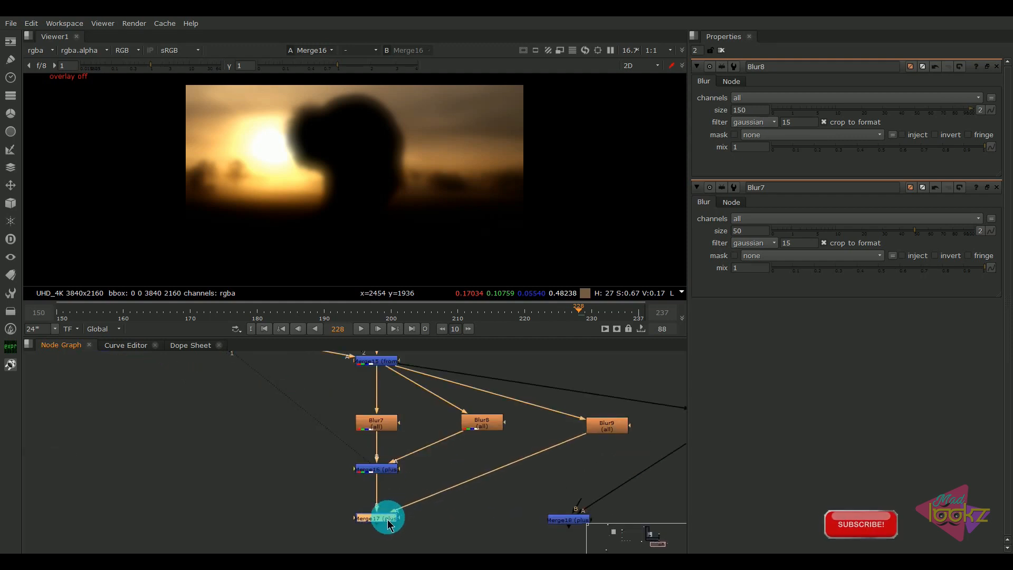
{"action": "middle_click_drag", "start_coordinate": [410, 499], "coordinate": [426, 430]}
{"action": "left_click_drag", "start_coordinate": [584, 452], "coordinate": [395, 448]}
{"action": "left_click_drag", "start_coordinate": [406, 503], "coordinate": [402, 505]}
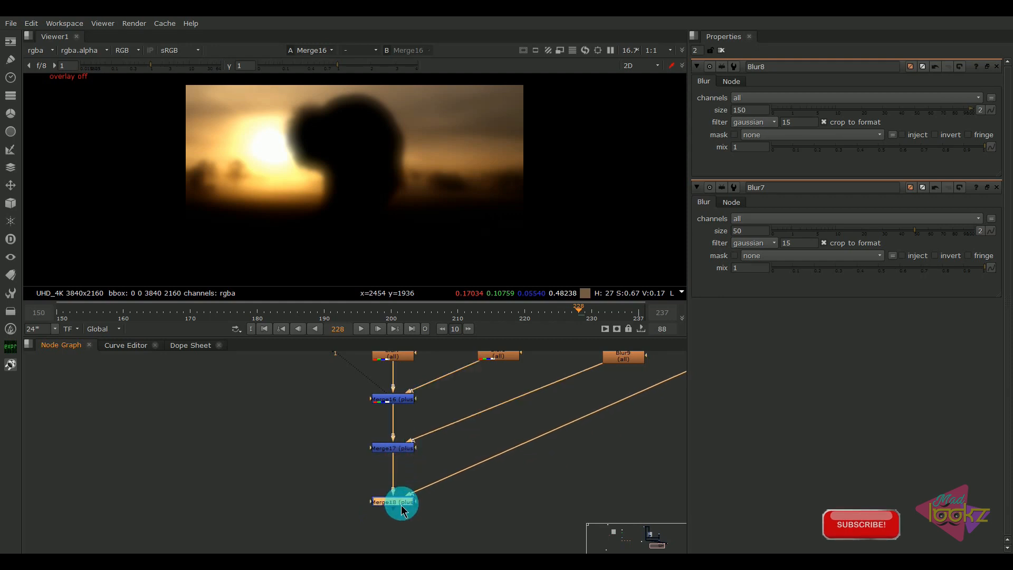
{"action": "key", "text": "1"}
{"action": "left_click", "coordinate": [369, 350]}
- Set the third Blur's size to 350 and the fourth Blur's size to 500
{"action": "middle_click_drag", "start_coordinate": [524, 448], "coordinate": [412, 475]}
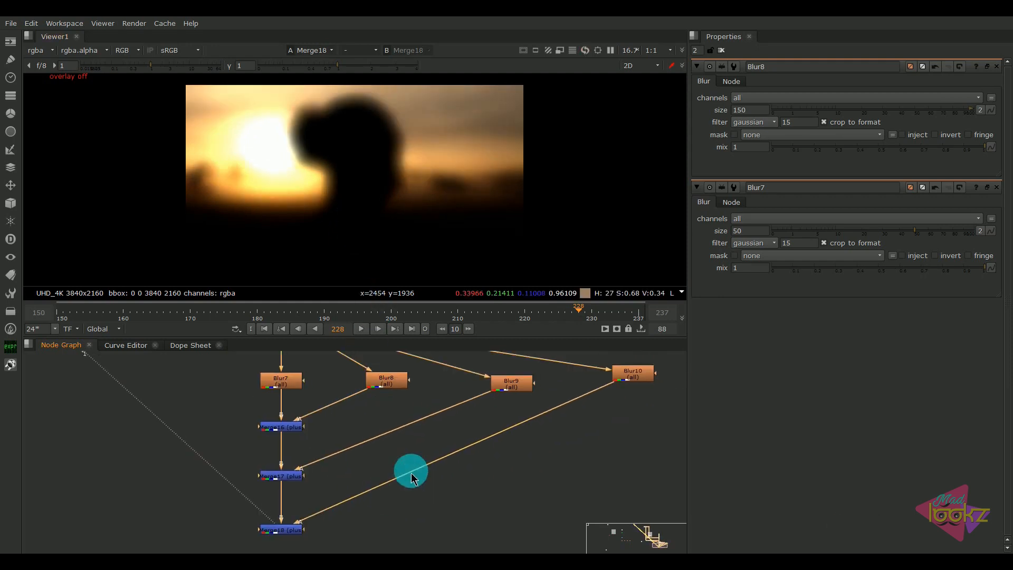
{"action": "scroll", "coordinate": [412, 474], "scroll_direction": "down", "scroll_amount": 2}
{"action": "scroll", "coordinate": [331, 483], "scroll_direction": "up", "scroll_amount": 2}
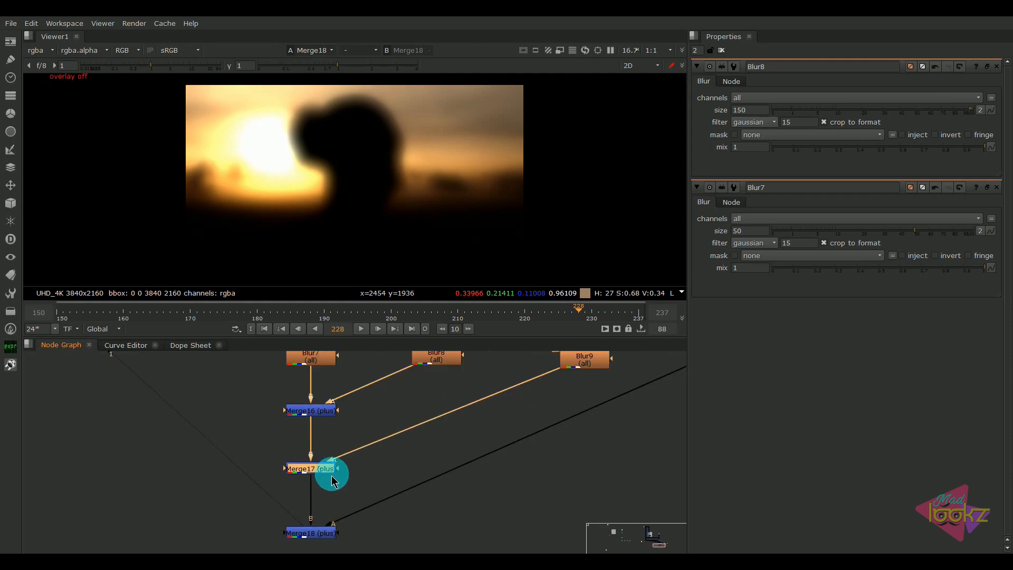
{"action": "scroll", "coordinate": [338, 470], "scroll_direction": "down", "scroll_amount": 2}
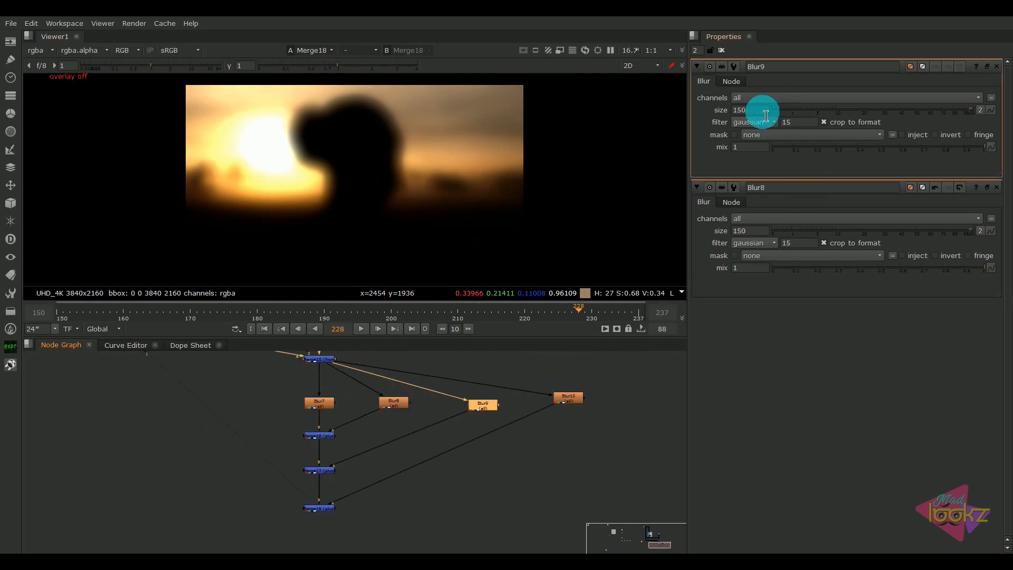
{"action": "left_click_drag", "start_coordinate": [766, 115], "coordinate": [732, 123]}
{"action": "type", "text": "350"}
{"action": "key", "text": "Return"}
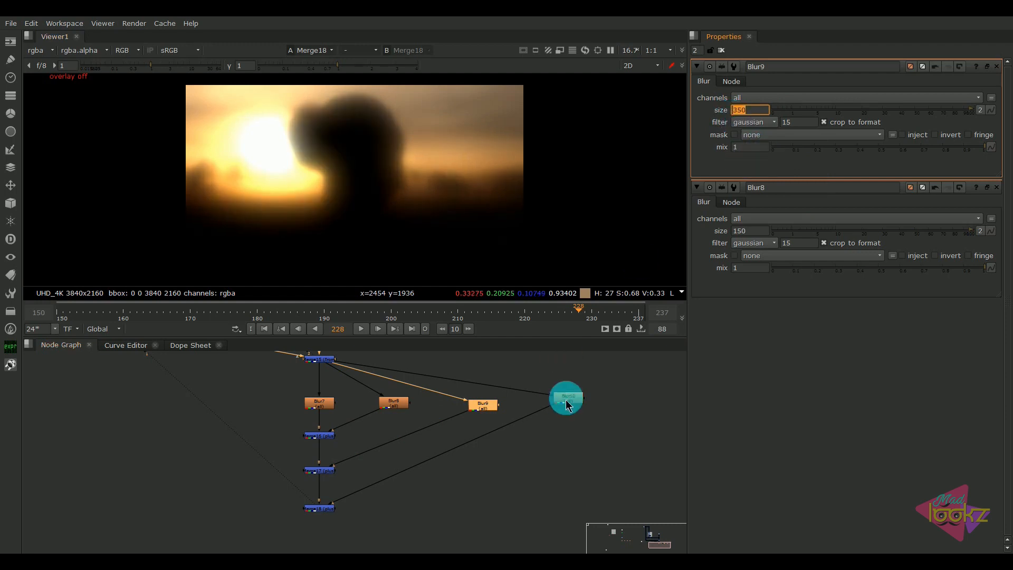
{"action": "double_click", "coordinate": [568, 398]}
{"action": "left_click", "coordinate": [760, 120]}
{"action": "type", "text": "500"}
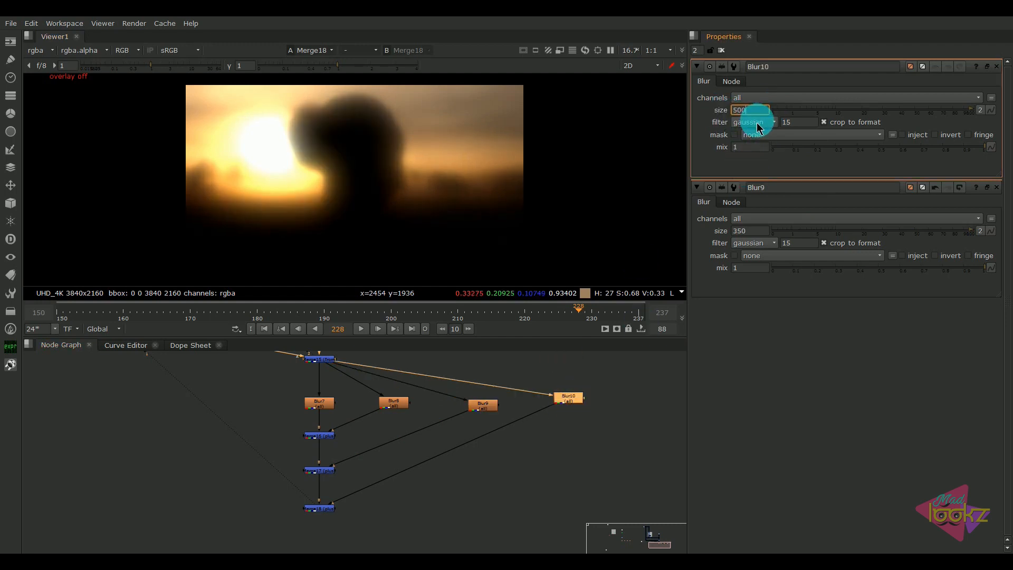
{"action": "key", "text": "Return"}
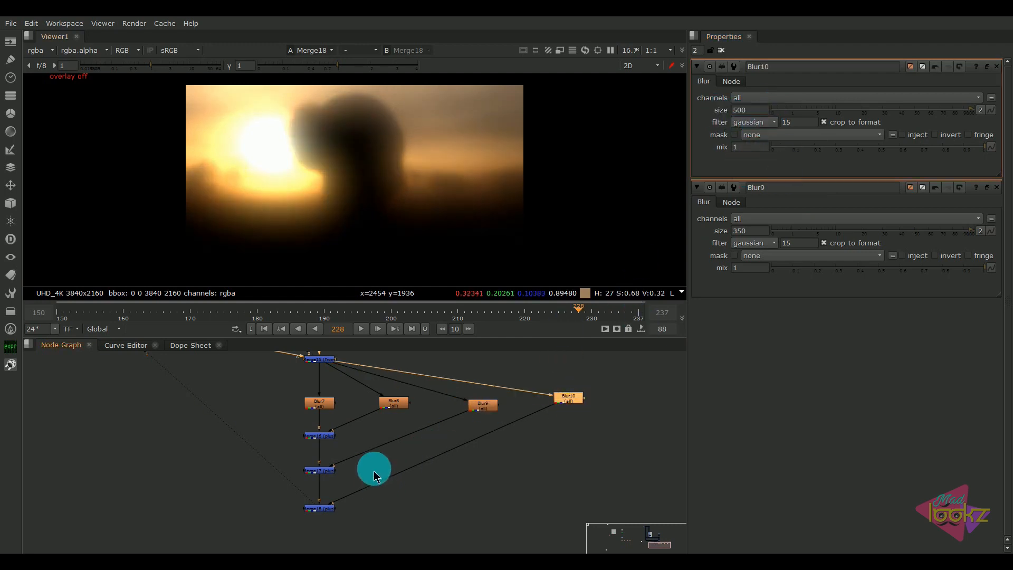
- Add a Merge below the last plus Merge with its A input from the woman's alpha
{"action": "middle_click_drag", "start_coordinate": [373, 471], "coordinate": [376, 446]}
{"action": "left_click", "coordinate": [332, 488]}
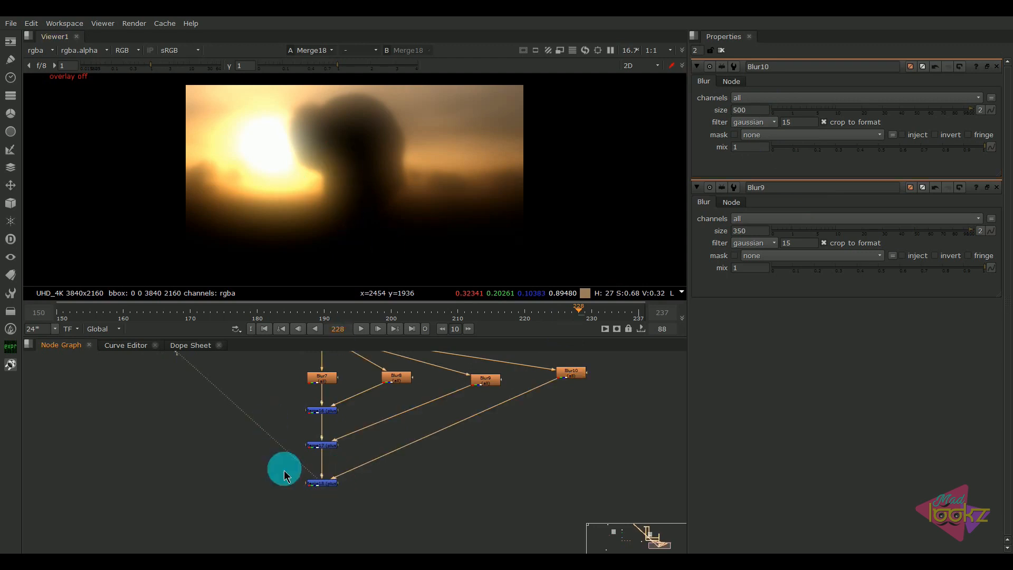
{"action": "key", "text": "m"}
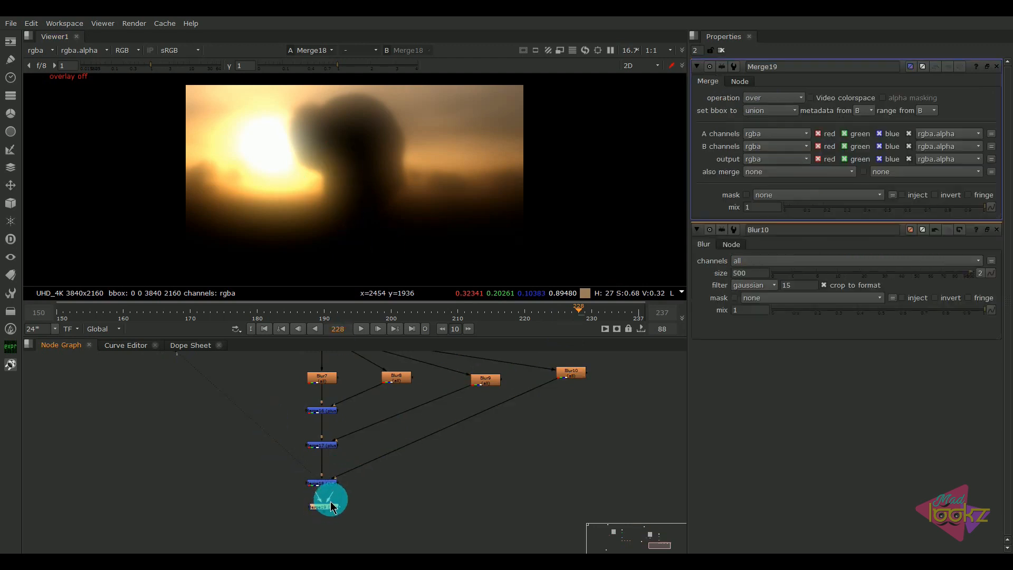
{"action": "scroll", "coordinate": [327, 508], "scroll_direction": "down", "scroll_amount": 5}
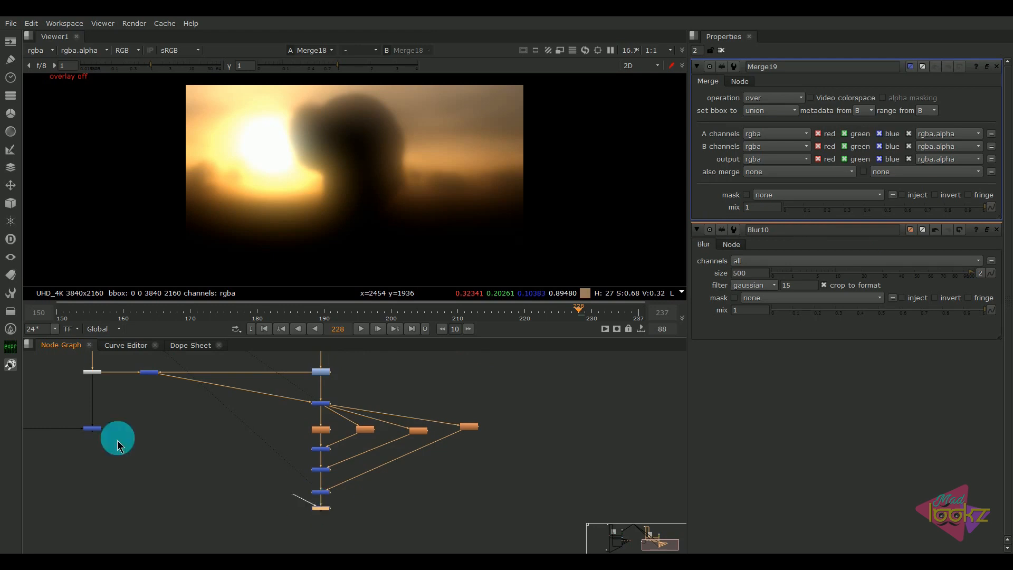
{"action": "left_click_drag", "start_coordinate": [117, 444], "coordinate": [145, 400]}
{"action": "middle_click_drag", "start_coordinate": [266, 440], "coordinate": [266, 403]}
{"action": "scroll", "coordinate": [318, 501], "scroll_direction": "up", "scroll_amount": 4}
{"action": "middle_click_drag", "start_coordinate": [327, 504], "coordinate": [328, 422]}
{"action": "scroll", "coordinate": [328, 489], "scroll_direction": "up", "scroll_amount": 2}
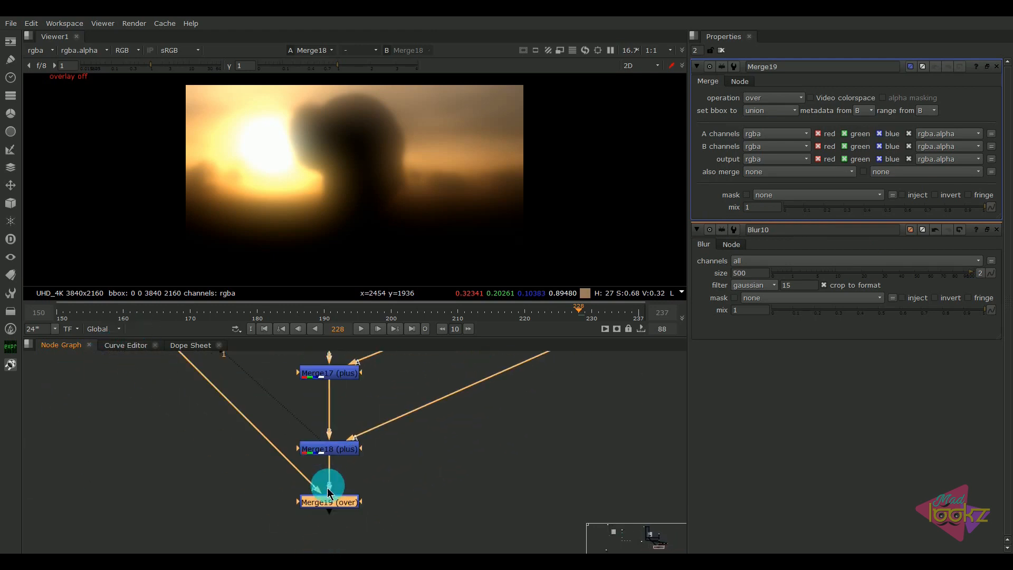
- View the new Merge, set its operation to mask, and inspect the hair edge
{"action": "left_click", "coordinate": [328, 502]}
{"action": "key", "text": "1"}
{"action": "left_click", "coordinate": [776, 105]}
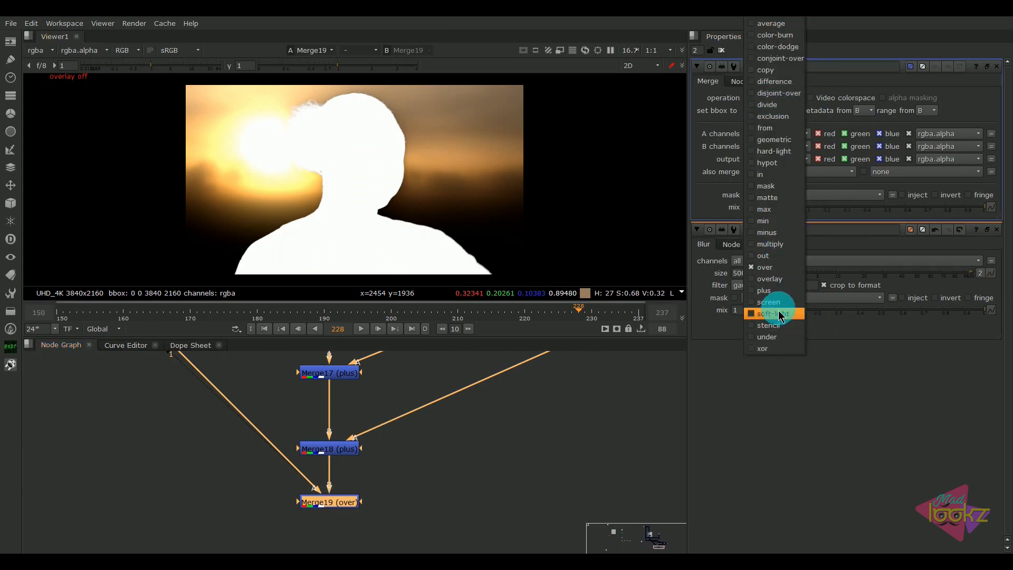
{"action": "left_click", "coordinate": [774, 186]}
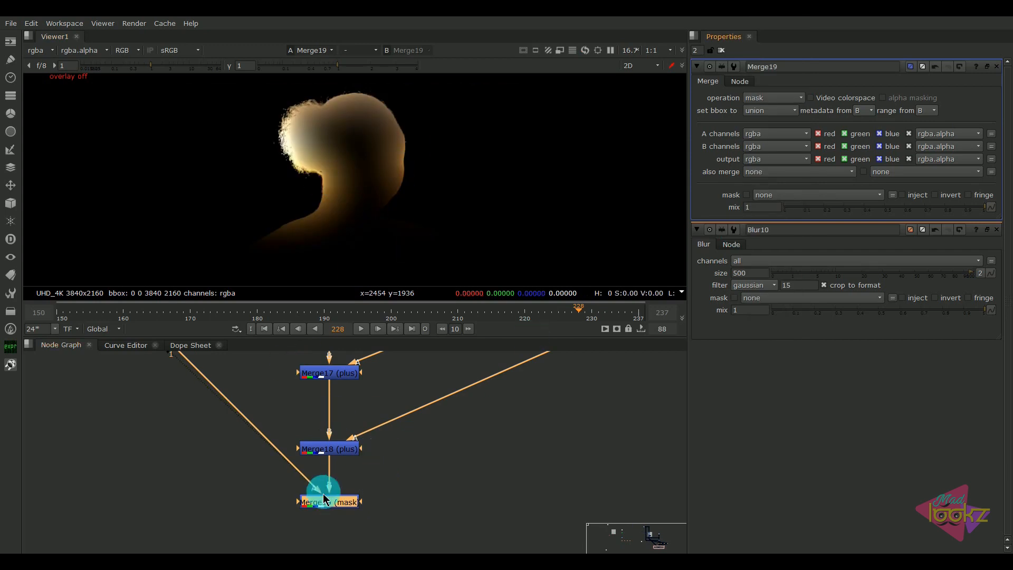
{"action": "scroll", "coordinate": [264, 154], "scroll_direction": "up", "scroll_amount": 6}
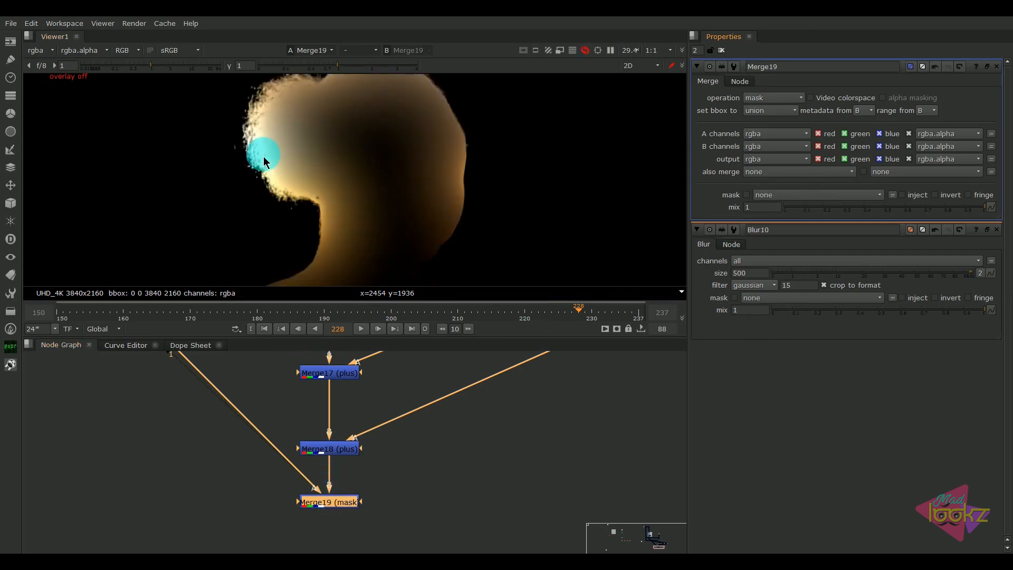
{"action": "scroll", "coordinate": [312, 176], "scroll_direction": "down", "scroll_amount": 5}
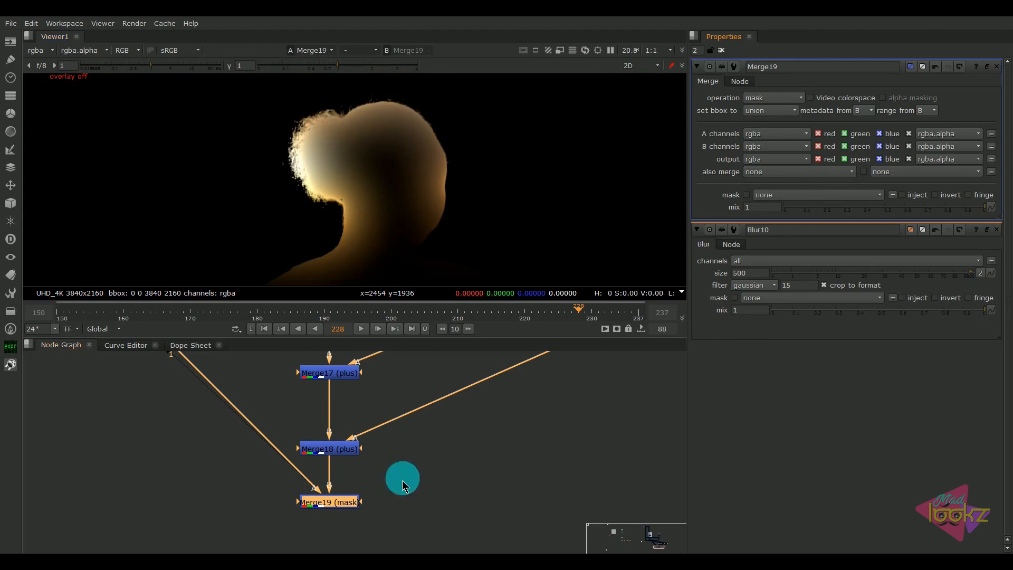
- View the woman-over-sunset composite and add a Merge below it with its A input from the mask Merge
{"action": "scroll", "coordinate": [398, 487], "scroll_direction": "down", "scroll_amount": 5}
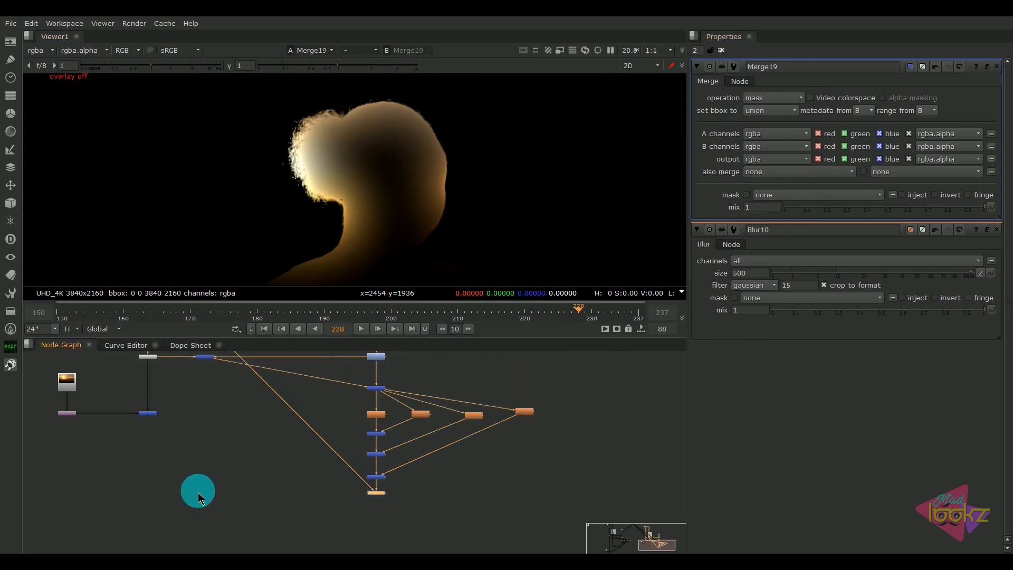
{"action": "left_click", "coordinate": [152, 445]}
{"action": "key", "text": "1"}
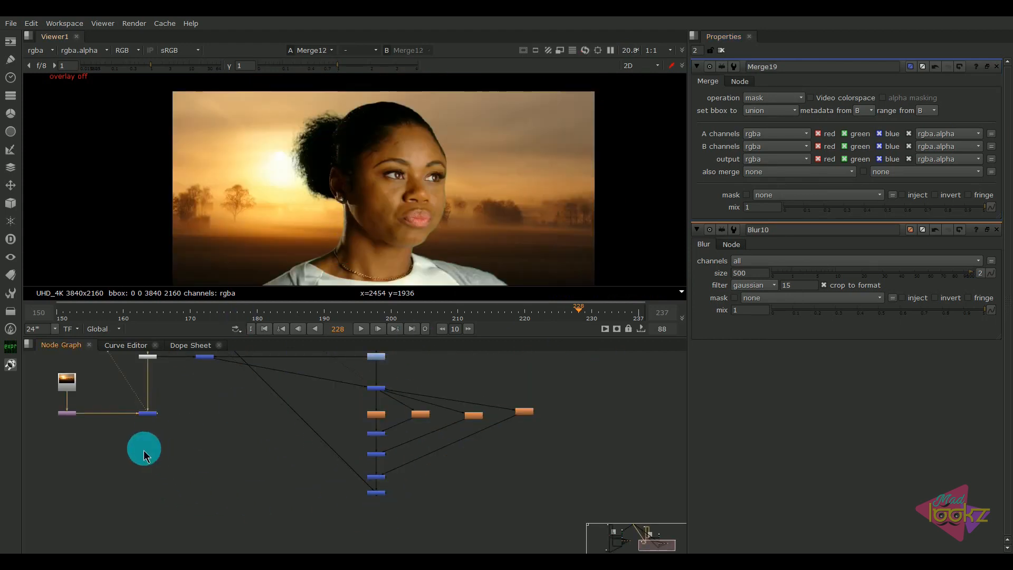
{"action": "key", "text": "1"}
{"action": "left_click_drag", "start_coordinate": [43, 403], "coordinate": [167, 414]}
{"action": "key", "text": "1"}
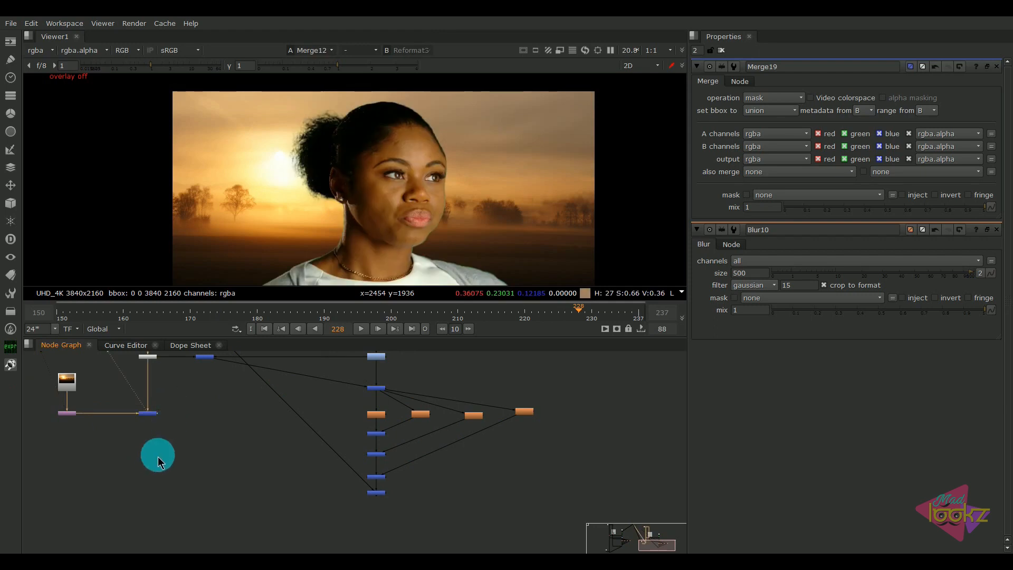
{"action": "key", "text": "m"}
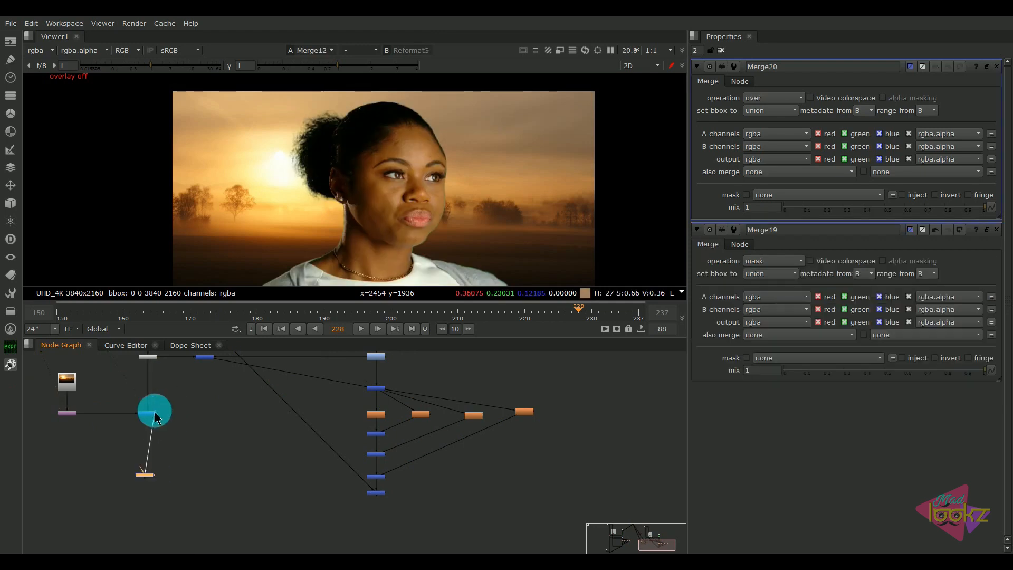
{"action": "left_click_drag", "start_coordinate": [156, 419], "coordinate": [154, 417]}
{"action": "left_click", "coordinate": [150, 478]}
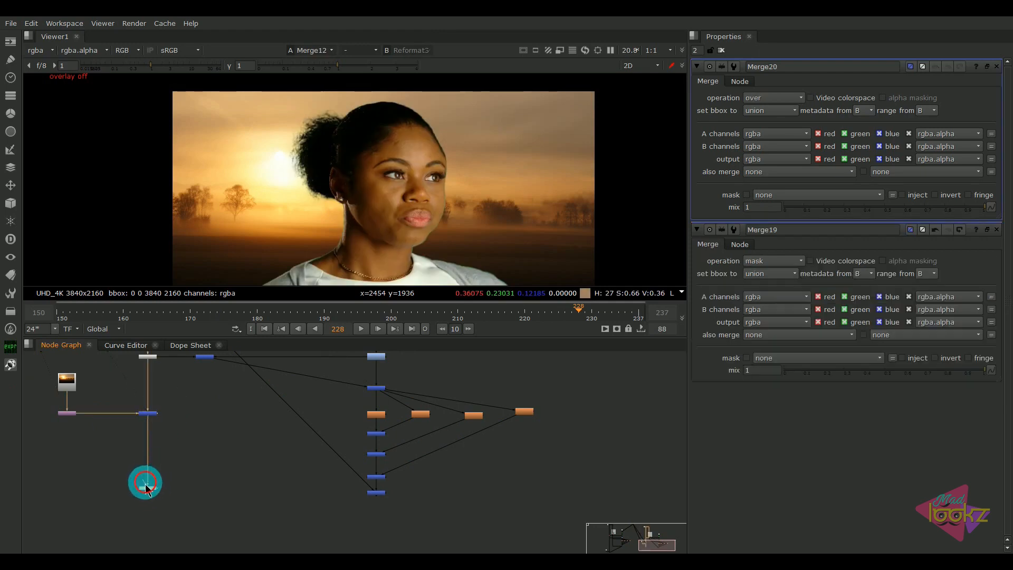
{"action": "left_click_drag", "start_coordinate": [146, 488], "coordinate": [376, 492]}
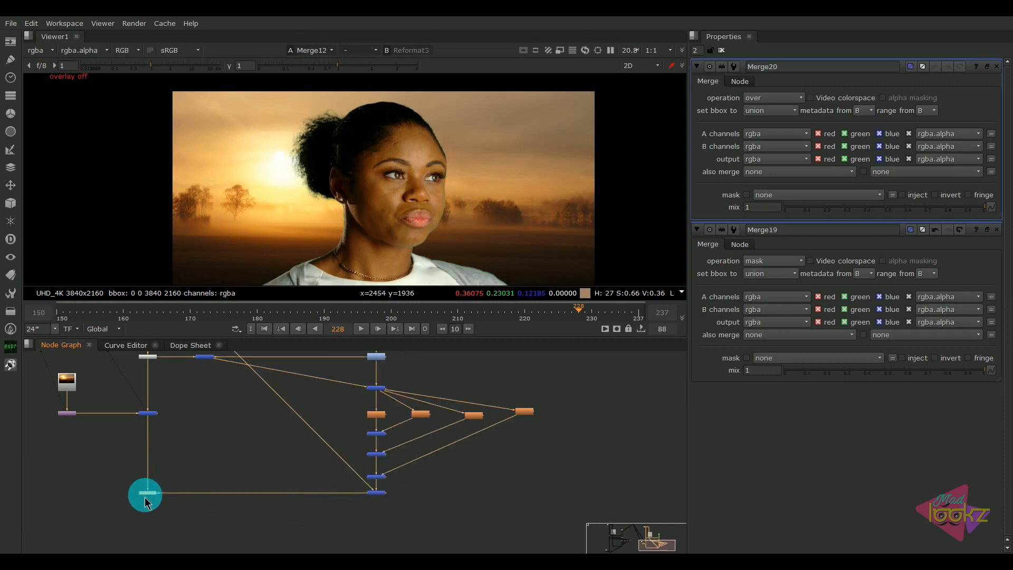
- Set the new Merge's operation to screen and view the composite with the light wrap
{"action": "scroll", "coordinate": [146, 502], "scroll_direction": "up", "scroll_amount": 5}
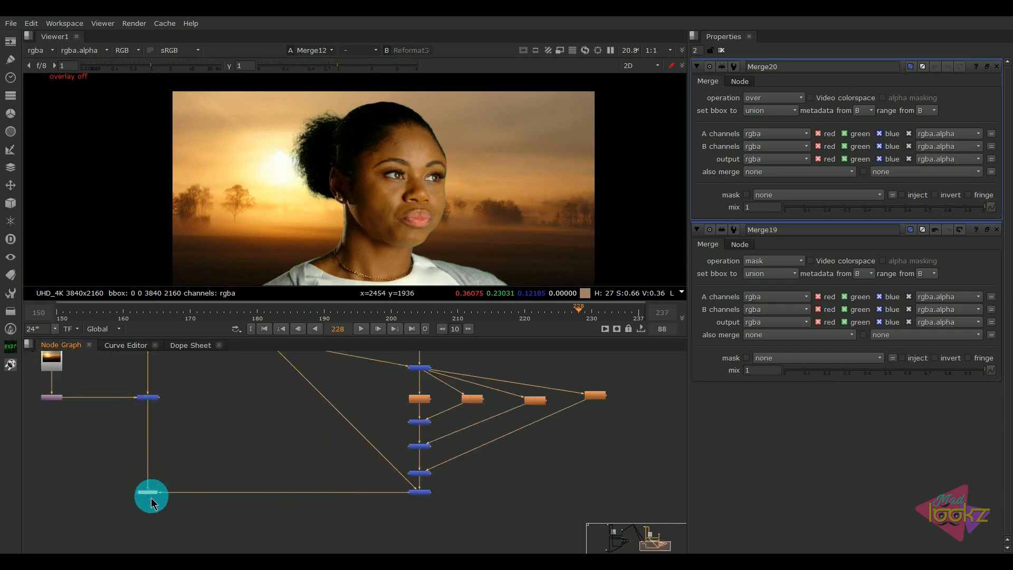
{"action": "left_click", "coordinate": [759, 103]}
{"action": "left_click", "coordinate": [770, 302]}
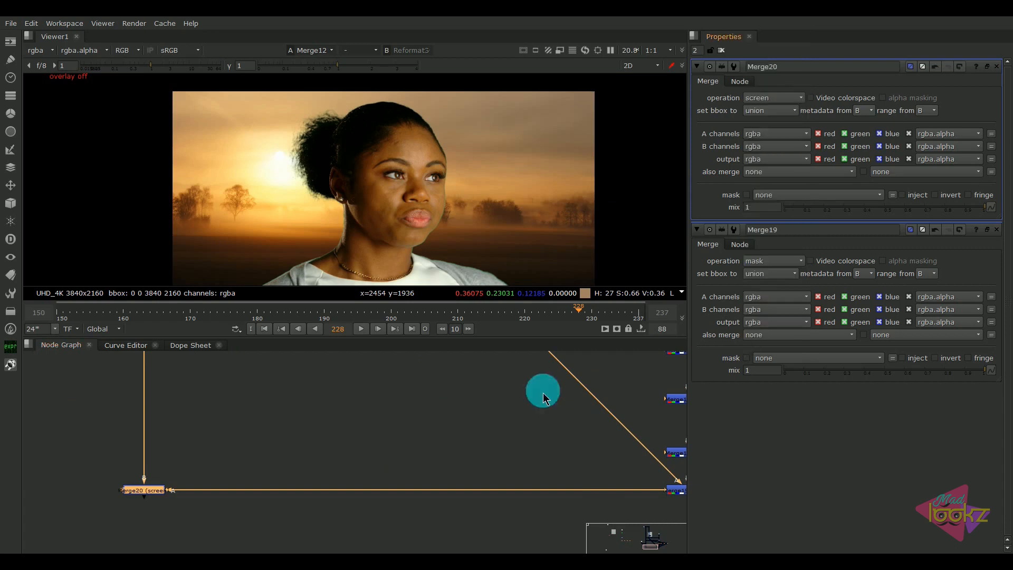
{"action": "key", "text": "1"}
{"action": "left_click", "coordinate": [216, 455]}
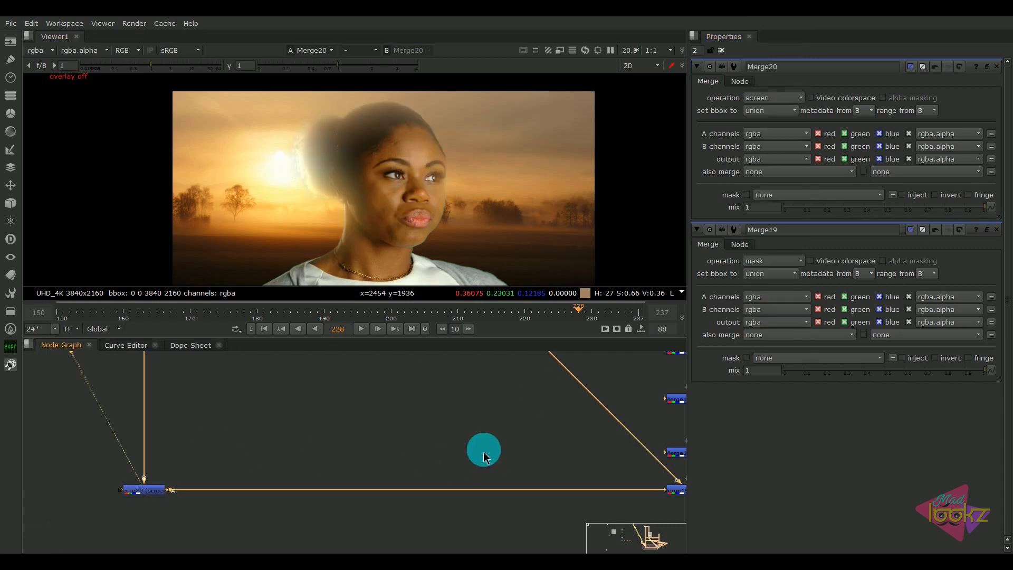
{"action": "scroll", "coordinate": [362, 468], "scroll_direction": "down", "scroll_amount": 5}
{"action": "scroll", "coordinate": [400, 470], "scroll_direction": "up", "scroll_amount": 10}
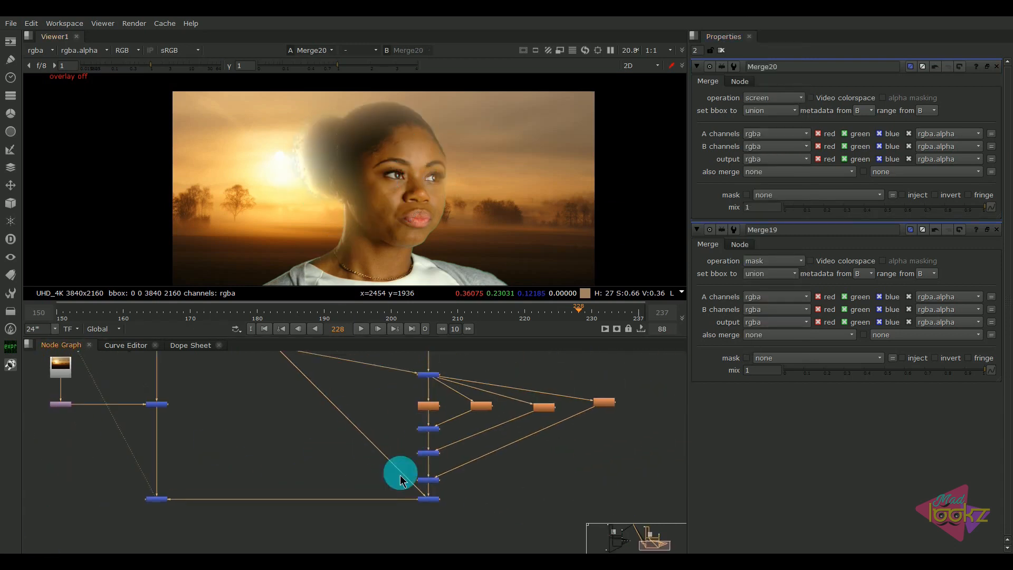
- Set the value of the Multiply below the stencil Merge to 0.32 and inspect the hair edge
{"action": "double_click", "coordinate": [404, 500]}
{"action": "left_click", "coordinate": [494, 405]}
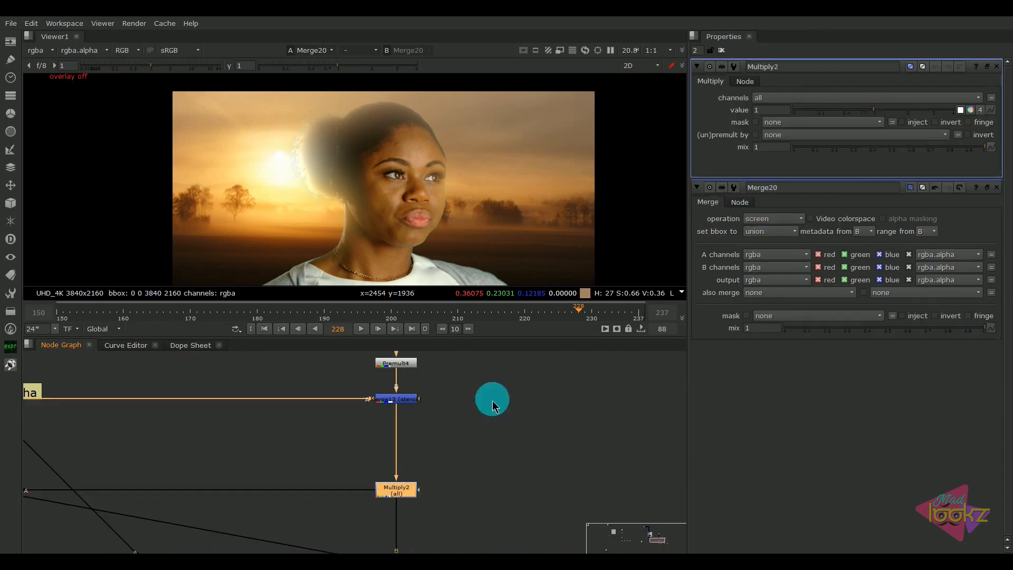
{"action": "left_click_drag", "start_coordinate": [881, 118], "coordinate": [839, 119]}
{"action": "scroll", "coordinate": [299, 178], "scroll_direction": "up", "scroll_amount": 5}
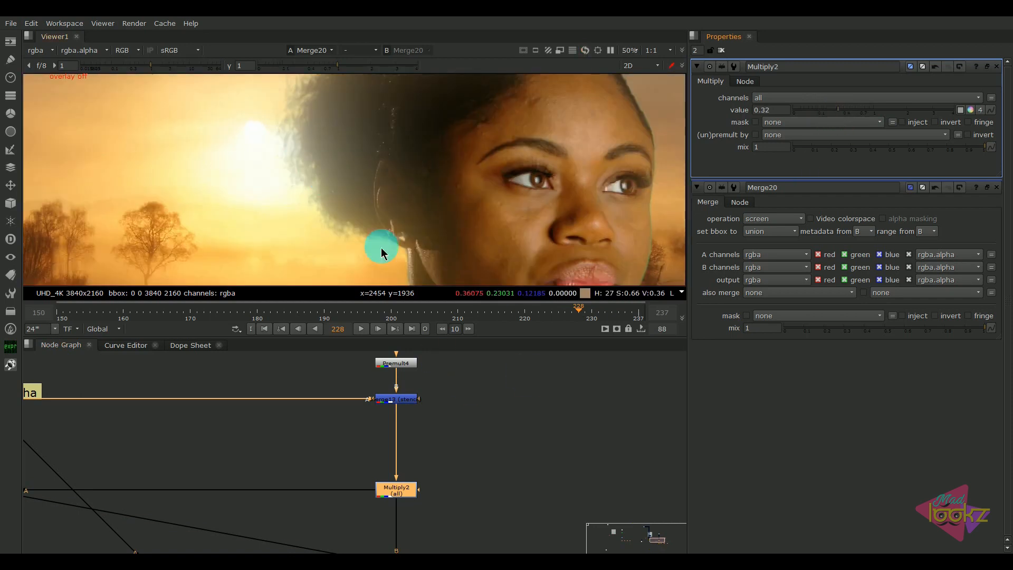
- Open the properties of the luminance Keyer on the sunset background
{"action": "middle_click_drag", "start_coordinate": [445, 434], "coordinate": [420, 483]}
{"action": "scroll", "coordinate": [376, 491], "scroll_direction": "down", "scroll_amount": 2}
{"action": "double_click", "coordinate": [371, 416]}
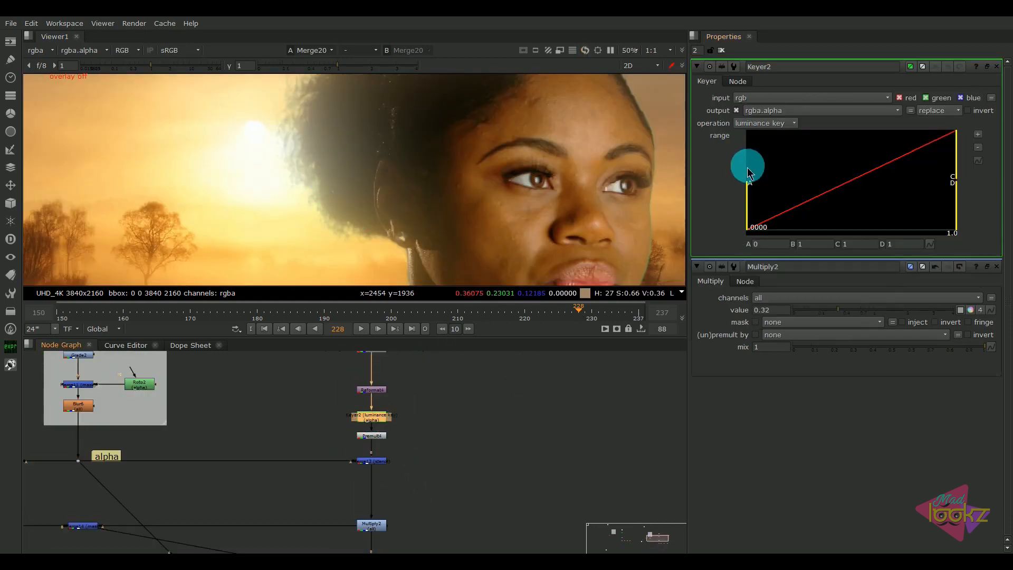
{"action": "left_click_drag", "start_coordinate": [749, 202], "coordinate": [830, 206]}
{"action": "scroll", "coordinate": [482, 199], "scroll_direction": "down", "scroll_amount": 4}
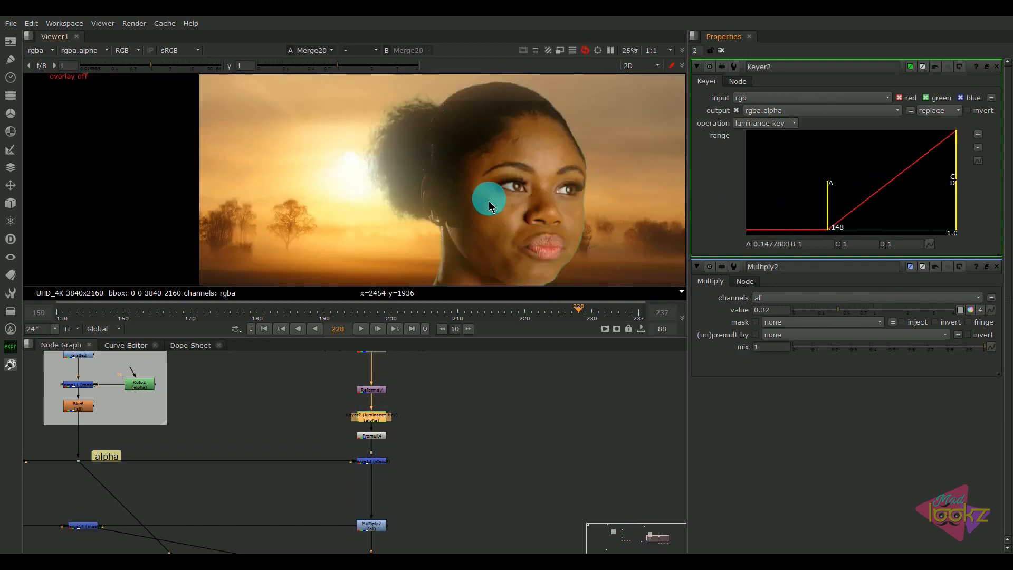
{"action": "left_click_drag", "start_coordinate": [959, 173], "coordinate": [990, 169]}
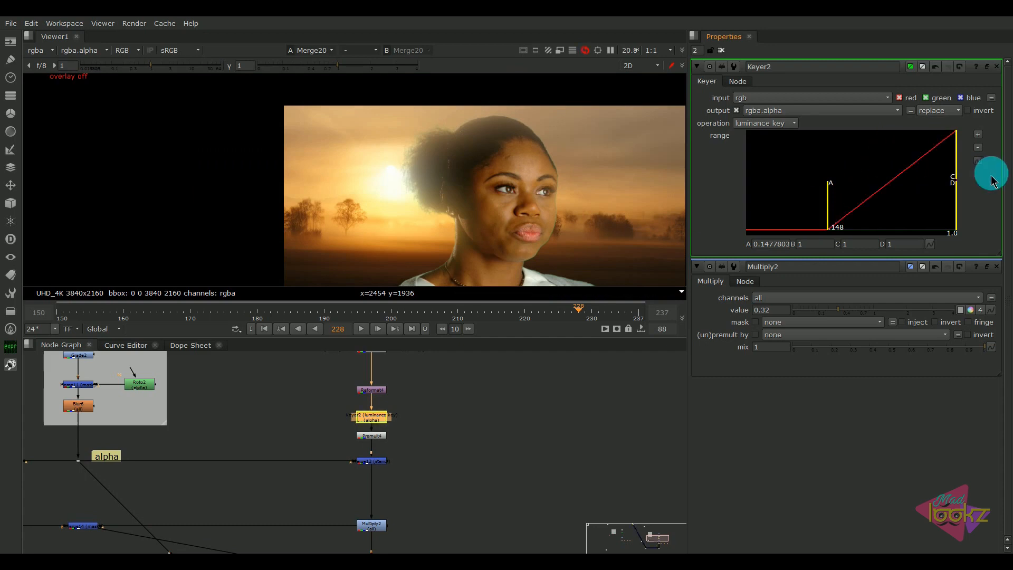
{"action": "left_click_drag", "start_coordinate": [830, 210], "coordinate": [729, 203]}
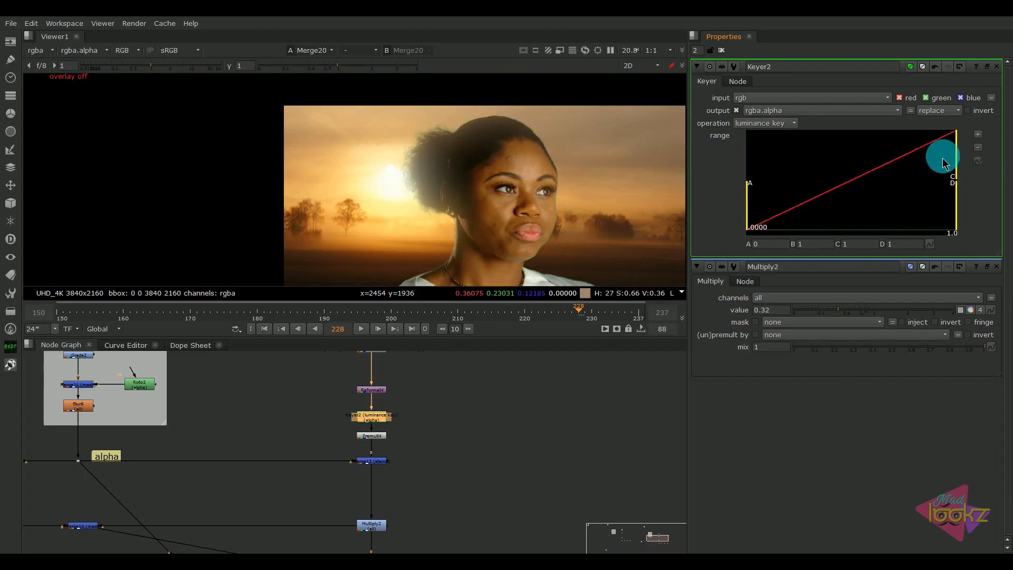
- Lower the luminance Keyer's B range point to about 0.491, keeping the final composite in view
{"action": "left_click_drag", "start_coordinate": [959, 153], "coordinate": [896, 154]}
{"action": "scroll", "coordinate": [462, 190], "scroll_direction": "up", "scroll_amount": 3}
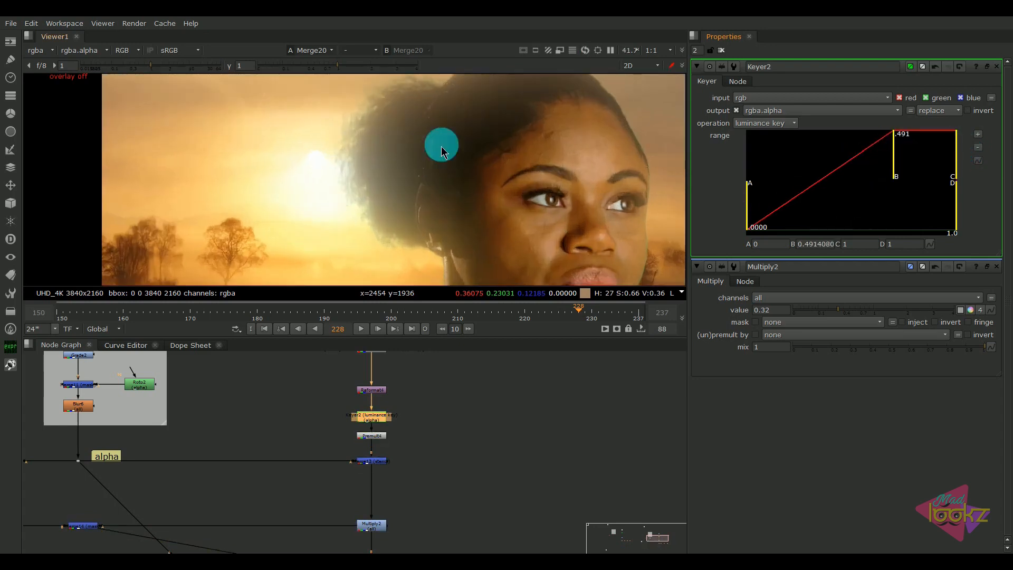
- Examine the light wrap around the woman's hair and face, both up close and in the full frame
{"action": "scroll", "coordinate": [398, 187], "scroll_direction": "down", "scroll_amount": 4}
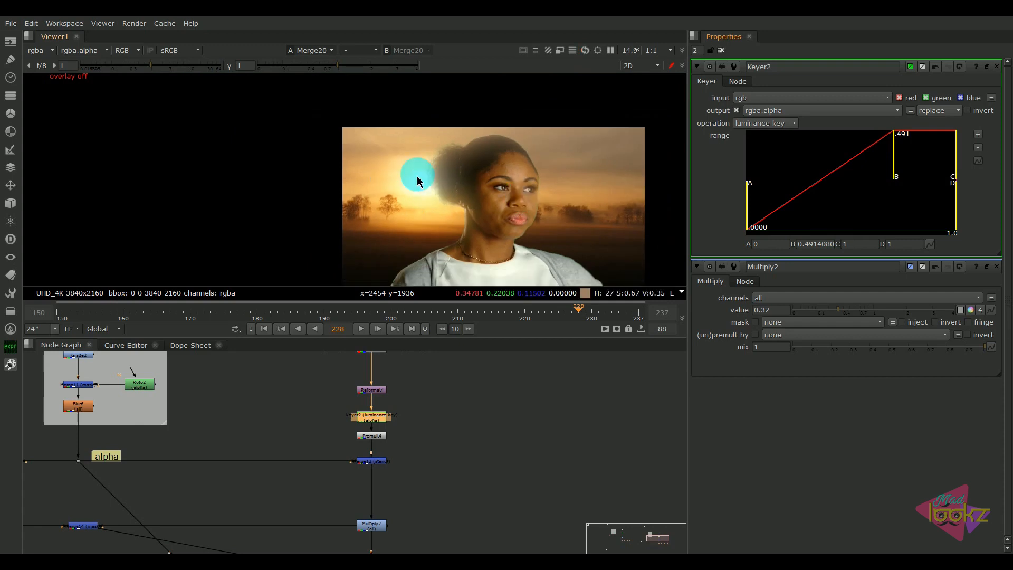
{"action": "scroll", "coordinate": [428, 194], "scroll_direction": "up", "scroll_amount": 5}
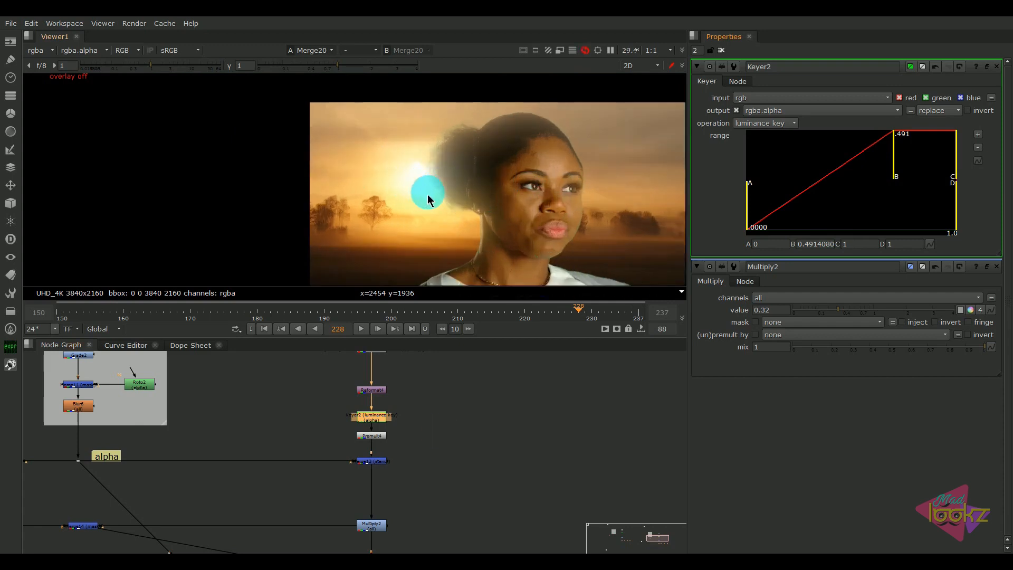
{"action": "scroll", "coordinate": [431, 155], "scroll_direction": "down", "scroll_amount": 3}
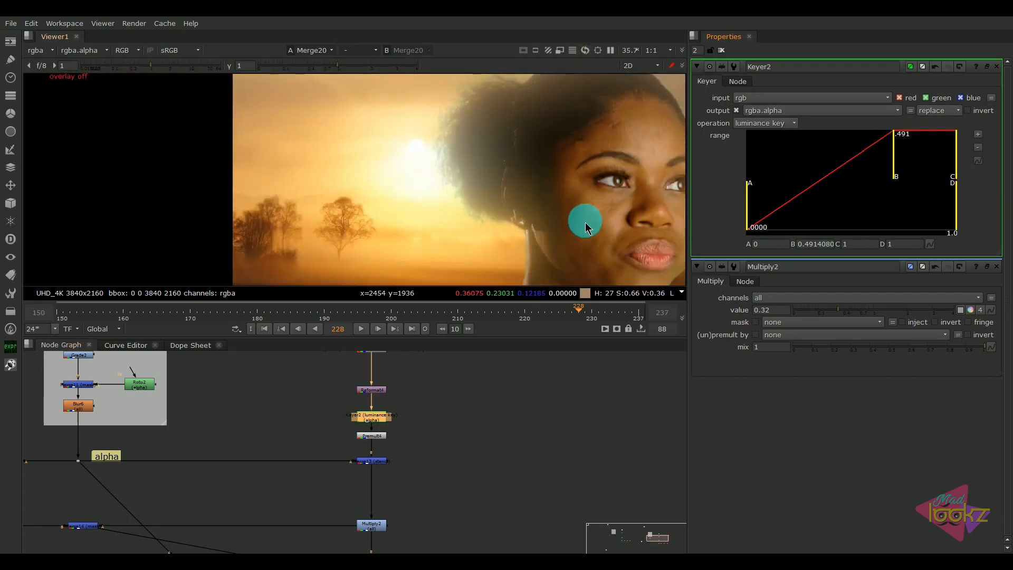
{"action": "scroll", "coordinate": [543, 219], "scroll_direction": "down", "scroll_amount": 3}
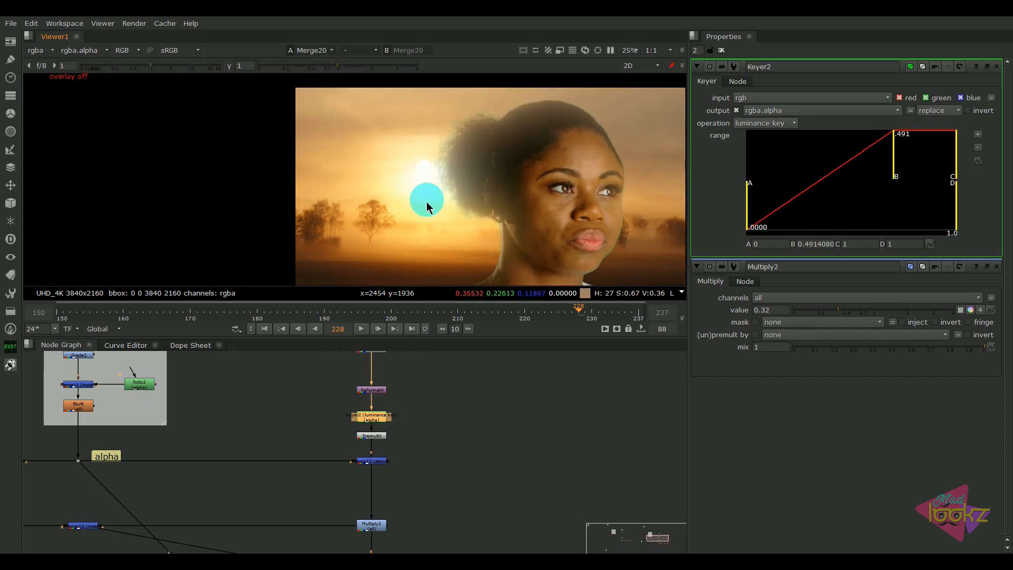
{"action": "scroll", "coordinate": [496, 239], "scroll_direction": "down", "scroll_amount": 2}
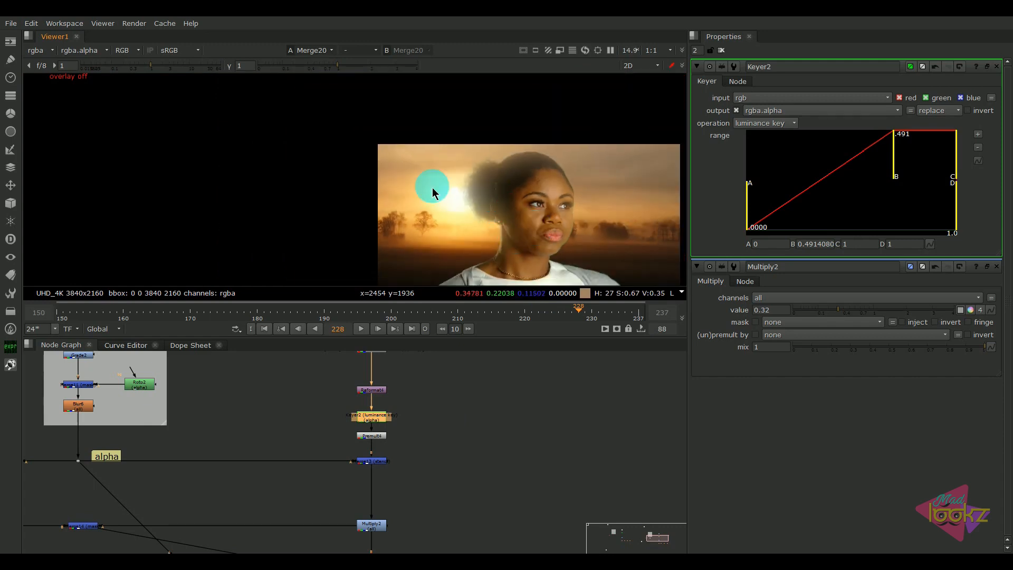
{"action": "scroll", "coordinate": [493, 215], "scroll_direction": "down", "scroll_amount": 3}
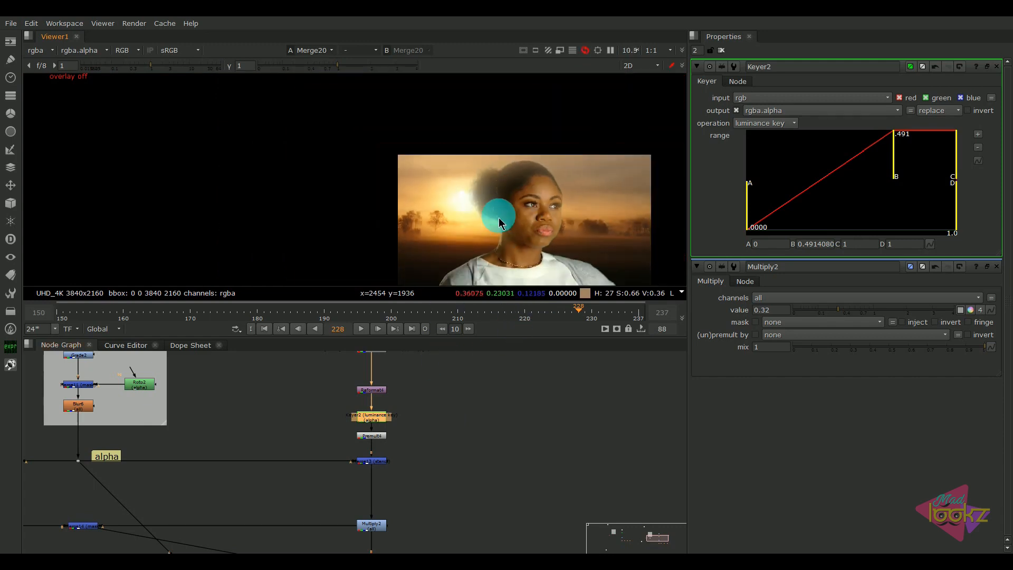
{"action": "scroll", "coordinate": [473, 215], "scroll_direction": "up", "scroll_amount": 8}
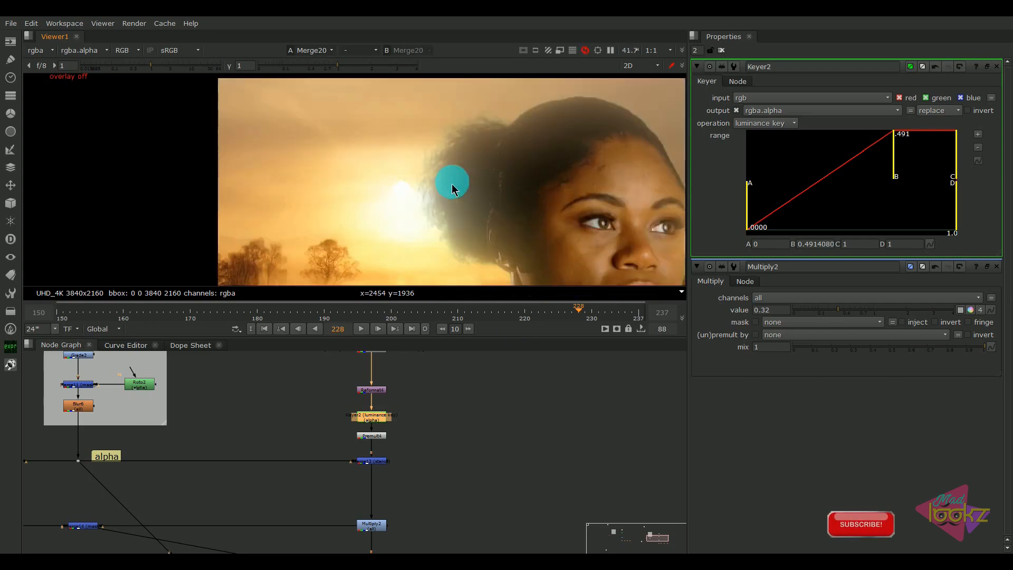
{"action": "scroll", "coordinate": [482, 227], "scroll_direction": "down", "scroll_amount": 2}
- View the output of the luminance Keyer and of the Premult below it
{"action": "scroll", "coordinate": [375, 485], "scroll_direction": "down", "scroll_amount": 4}
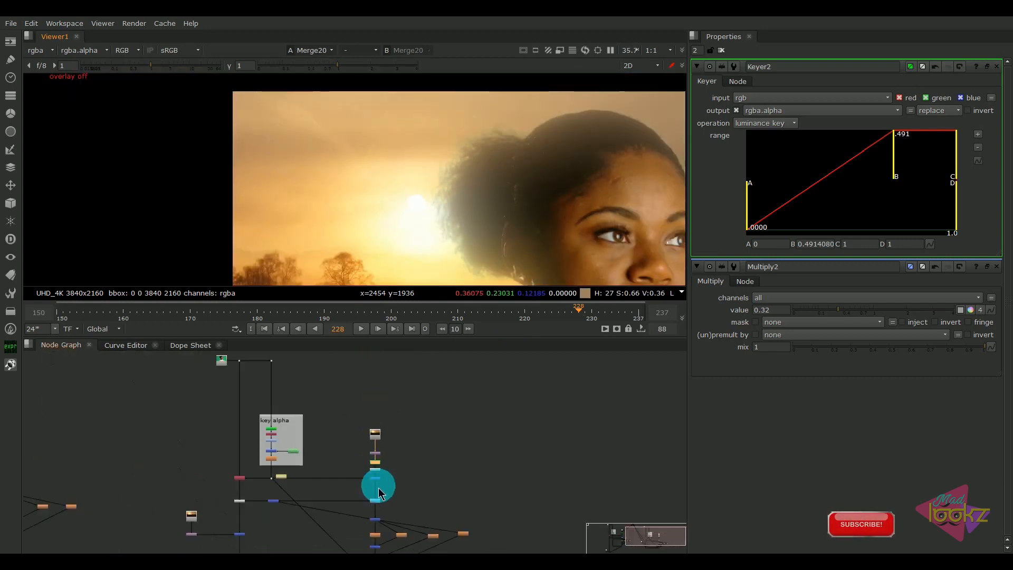
{"action": "scroll", "coordinate": [376, 410], "scroll_direction": "up", "scroll_amount": 3}
{"action": "scroll", "coordinate": [439, 408], "scroll_direction": "up", "scroll_amount": 4}
{"action": "middle_click_drag", "start_coordinate": [511, 418], "coordinate": [470, 484]}
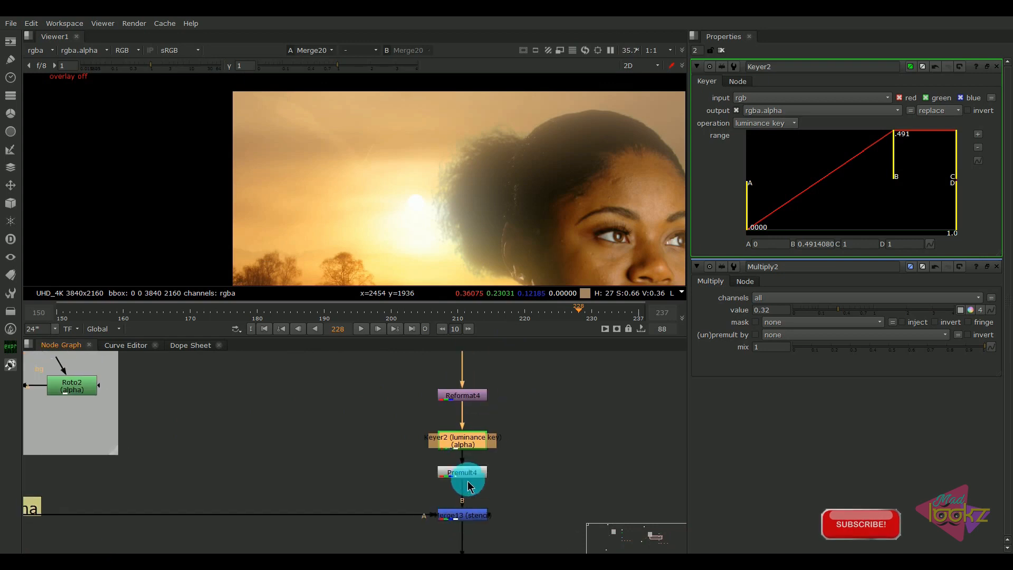
{"action": "scroll", "coordinate": [469, 484], "scroll_direction": "down", "scroll_amount": 3}
{"action": "scroll", "coordinate": [485, 484], "scroll_direction": "up", "scroll_amount": 4}
{"action": "left_click_drag", "start_coordinate": [508, 467], "coordinate": [428, 489]}
{"action": "left_click", "coordinate": [457, 438]}
{"action": "key", "text": "1"}
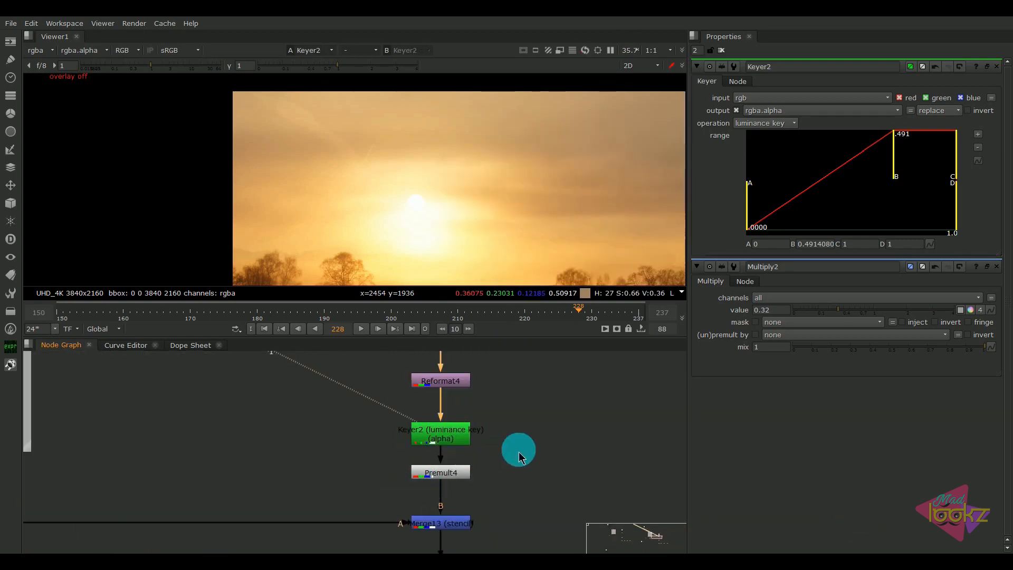
{"action": "left_click_drag", "start_coordinate": [519, 457], "coordinate": [370, 496]}
{"action": "key", "text": "1"}
{"action": "middle_click_drag", "start_coordinate": [481, 500], "coordinate": [448, 453]}
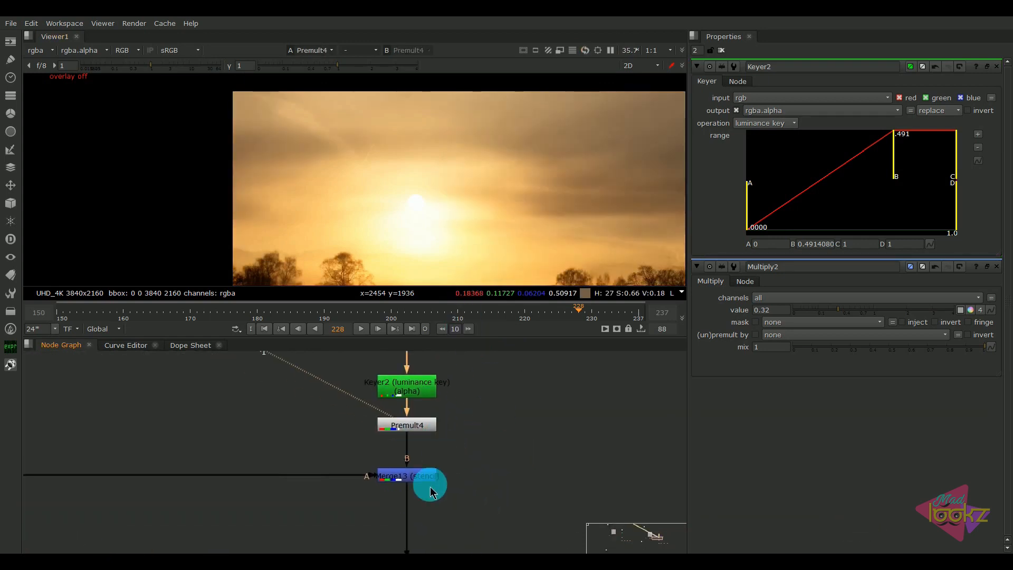
- View the stencil Merge and trace its A input back to the woman's alpha
{"action": "left_click", "coordinate": [422, 480]}
{"action": "key", "text": "1"}
{"action": "scroll", "coordinate": [503, 163], "scroll_direction": "down", "scroll_amount": 3}
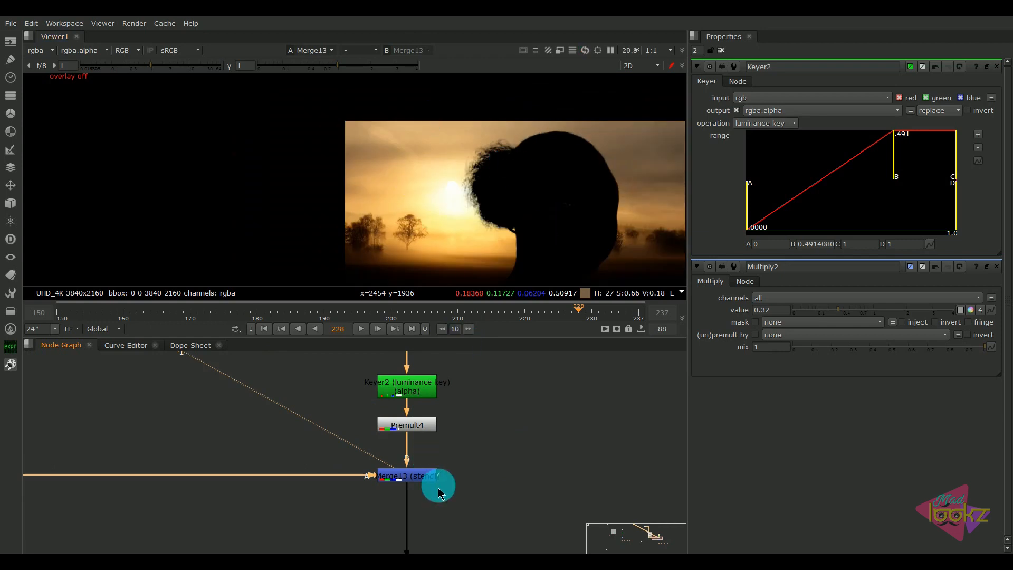
{"action": "middle_click_drag", "start_coordinate": [439, 488], "coordinate": [457, 443]}
{"action": "scroll", "coordinate": [457, 443], "scroll_direction": "down", "scroll_amount": 2}
{"action": "middle_click_drag", "start_coordinate": [196, 459], "coordinate": [385, 471]}
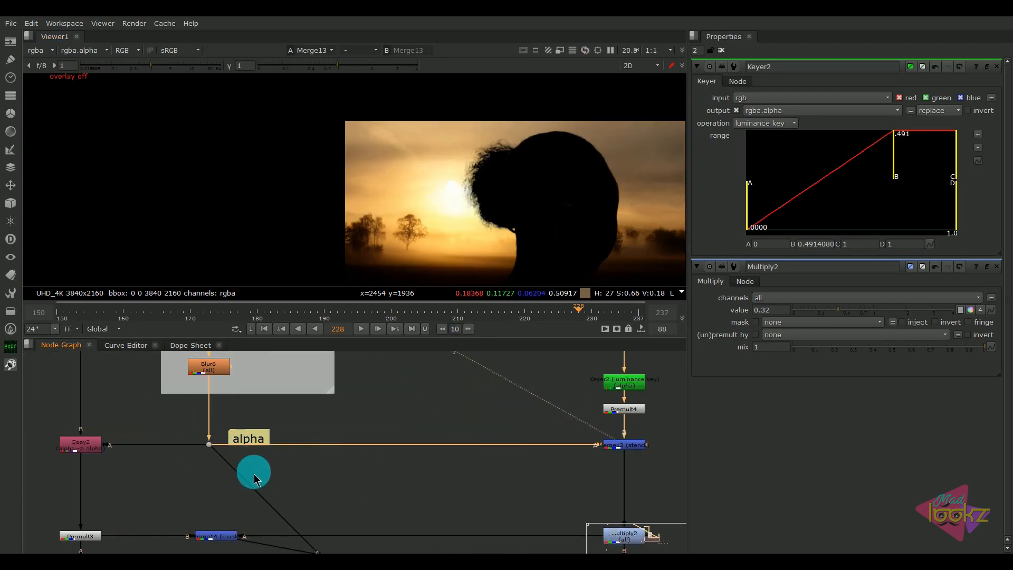
{"action": "left_click_drag", "start_coordinate": [253, 474], "coordinate": [141, 414]}
{"action": "key", "text": "1"}
{"action": "middle_click_drag", "start_coordinate": [370, 490], "coordinate": [166, 415]}
{"action": "left_click", "coordinate": [598, 446]}
{"action": "key", "text": "1"}
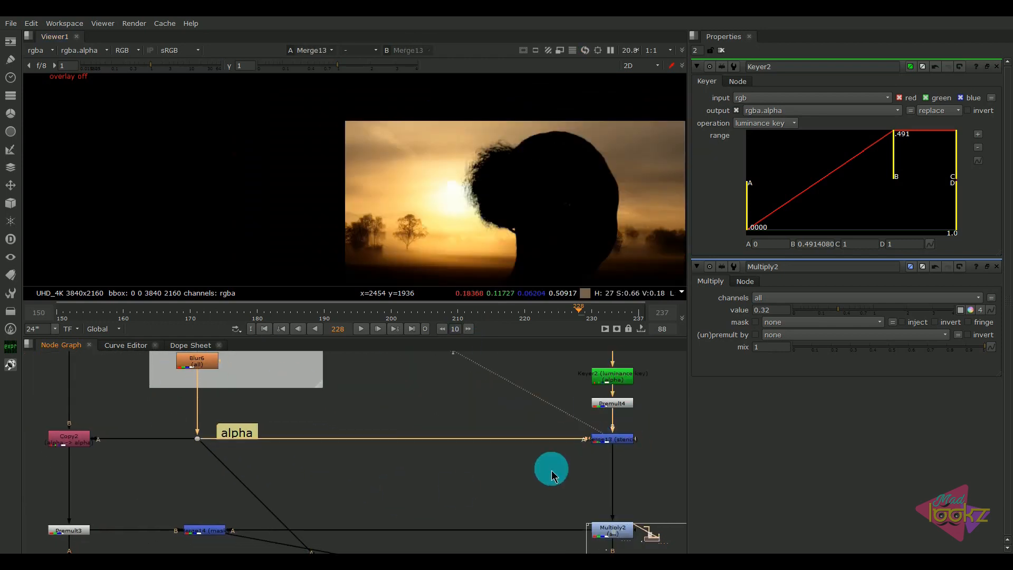
- View the Multiply, the mask Merge beside it and the woman's Premult in turn
{"action": "middle_click_drag", "start_coordinate": [396, 485], "coordinate": [377, 422]}
{"action": "left_click", "coordinate": [584, 468]}
{"action": "key", "text": "1"}
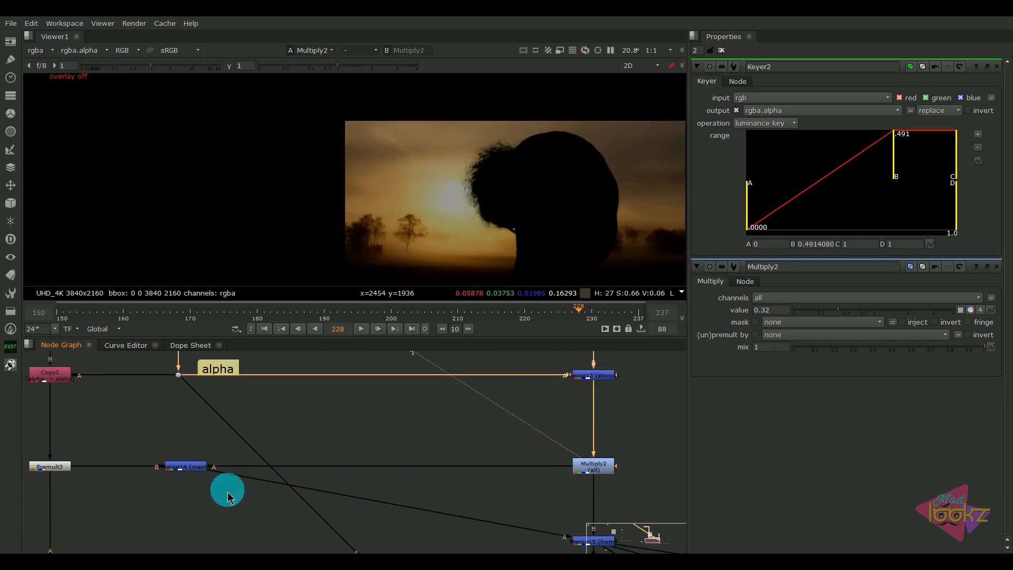
{"action": "left_click", "coordinate": [207, 470]}
{"action": "key", "text": "1"}
{"action": "left_click_drag", "start_coordinate": [113, 505], "coordinate": [17, 446]}
{"action": "key", "text": "1"}
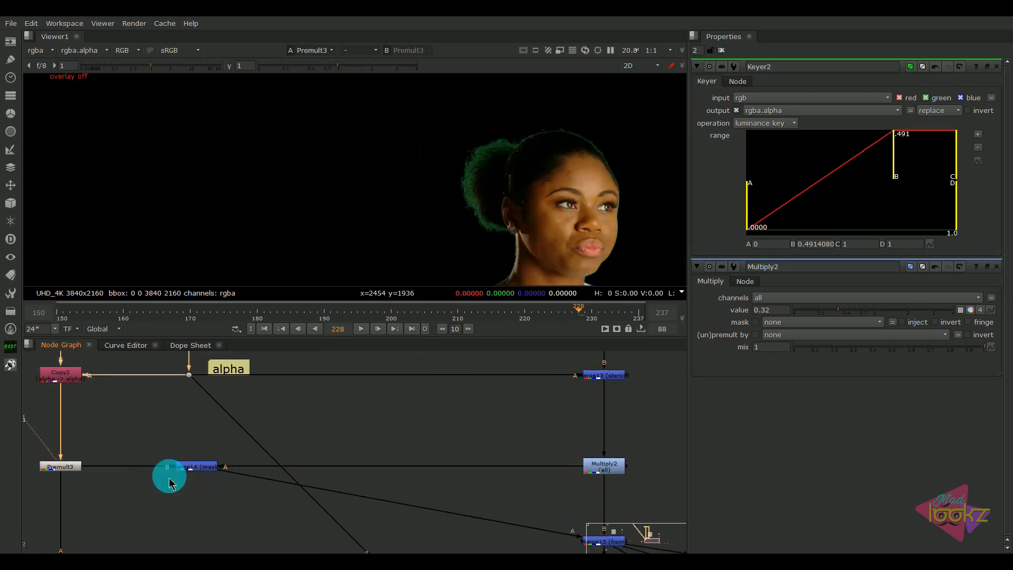
- Compare the mask Merge's output with its two inputs, the woman's Premult and the Multiply
{"action": "left_click", "coordinate": [204, 469]}
{"action": "key", "text": "1"}
{"action": "left_click", "coordinate": [71, 467]}
{"action": "key", "text": "1"}
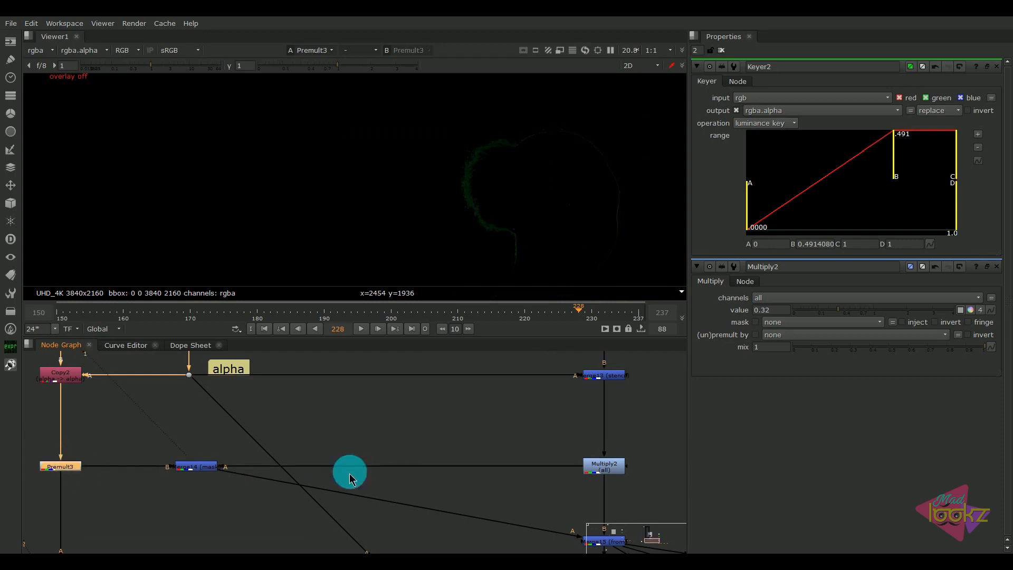
{"action": "left_click", "coordinate": [606, 472]}
{"action": "key", "text": "1"}
{"action": "left_click", "coordinate": [196, 467]}
{"action": "key", "text": "1"}
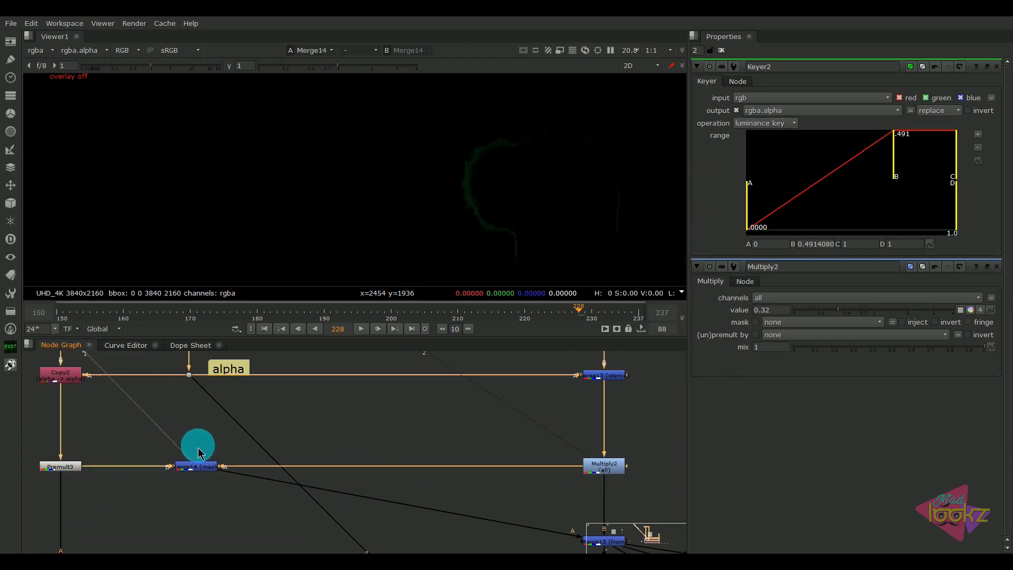
- View the Merge below the Multiply and the first Blur under it, examining the hair edge up close
{"action": "middle_click_drag", "start_coordinate": [536, 518], "coordinate": [459, 425]}
{"action": "left_click", "coordinate": [521, 470]}
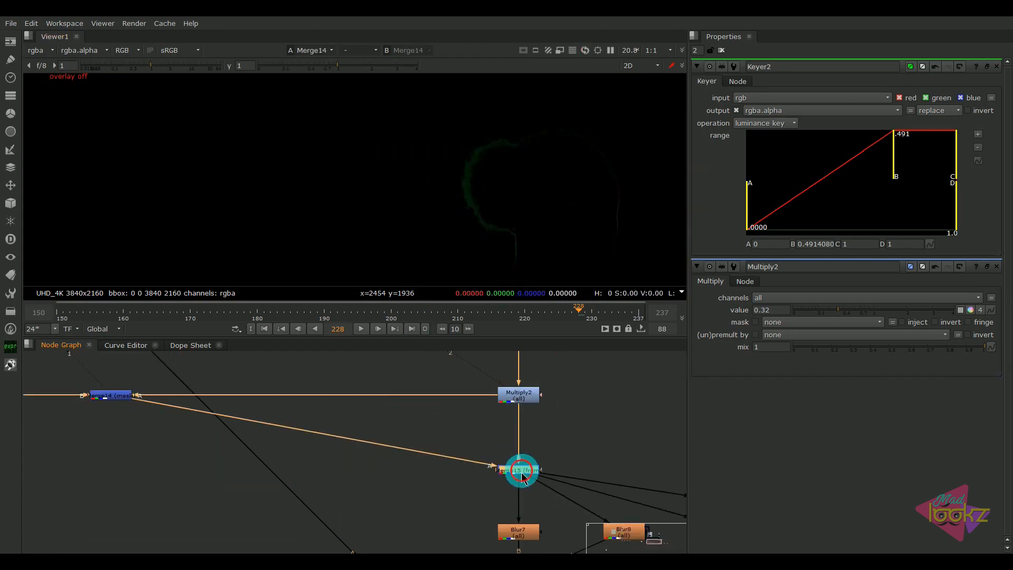
{"action": "key", "text": "1"}
{"action": "scroll", "coordinate": [514, 162], "scroll_direction": "up", "scroll_amount": 4}
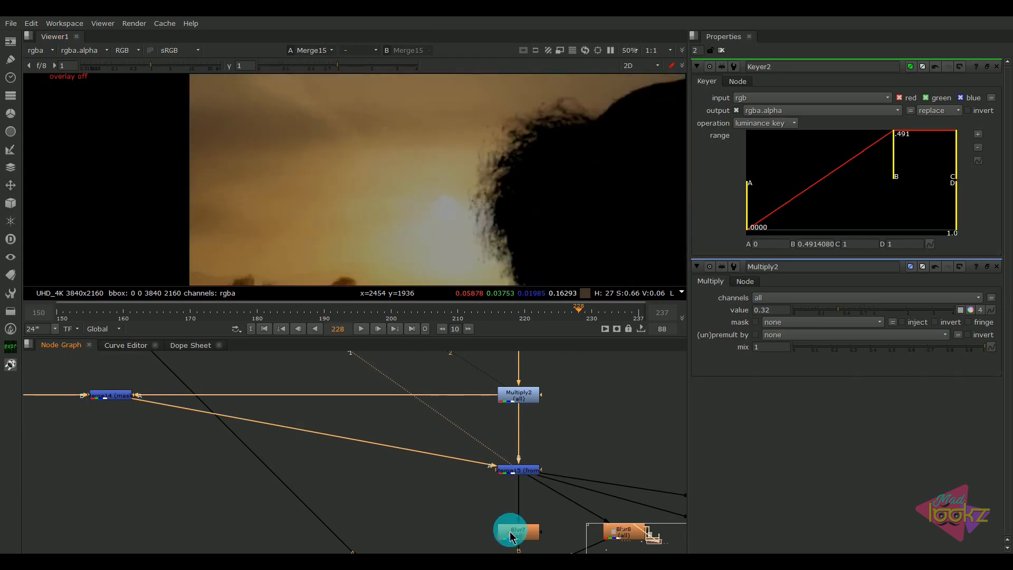
{"action": "middle_click_drag", "start_coordinate": [510, 536], "coordinate": [452, 481]}
{"action": "left_click", "coordinate": [449, 468]}
{"action": "key", "text": "1"}
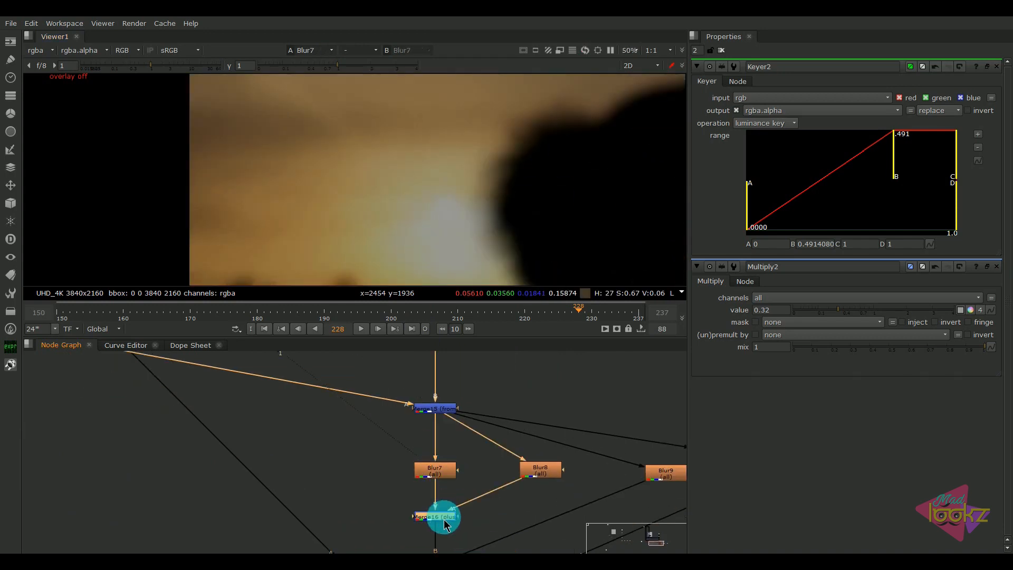
- View the stacked plus Merges one after another to examine how the blurs accumulate
{"action": "key", "text": "1"}
{"action": "middle_click_drag", "start_coordinate": [520, 516], "coordinate": [378, 450]}
{"action": "left_click", "coordinate": [322, 514]}
{"action": "key", "text": "1"}
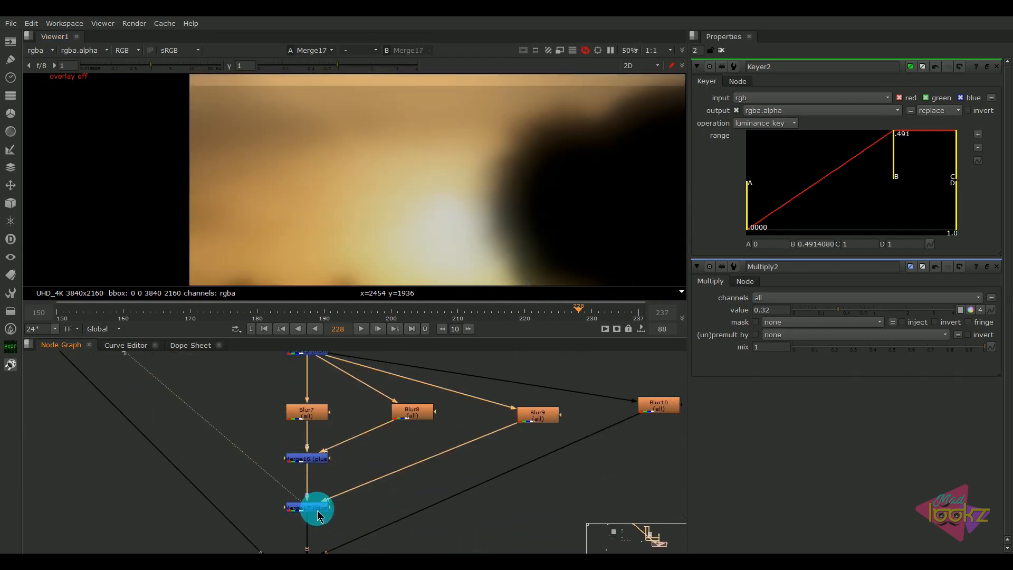
{"action": "scroll", "coordinate": [318, 517], "scroll_direction": "down", "scroll_amount": 3}
- View the mask Merge below the last plus Merge to examine the isolated light wrap
{"action": "left_click", "coordinate": [352, 523]}
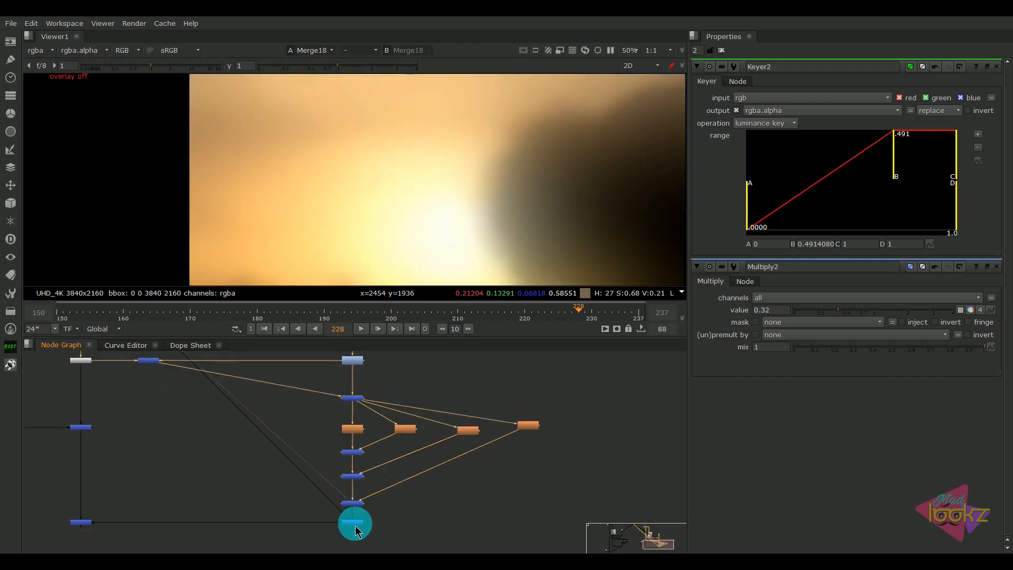
{"action": "key", "text": "1"}
{"action": "scroll", "coordinate": [498, 195], "scroll_direction": "down", "scroll_amount": 3}
{"action": "scroll", "coordinate": [348, 528], "scroll_direction": "up", "scroll_amount": 5}
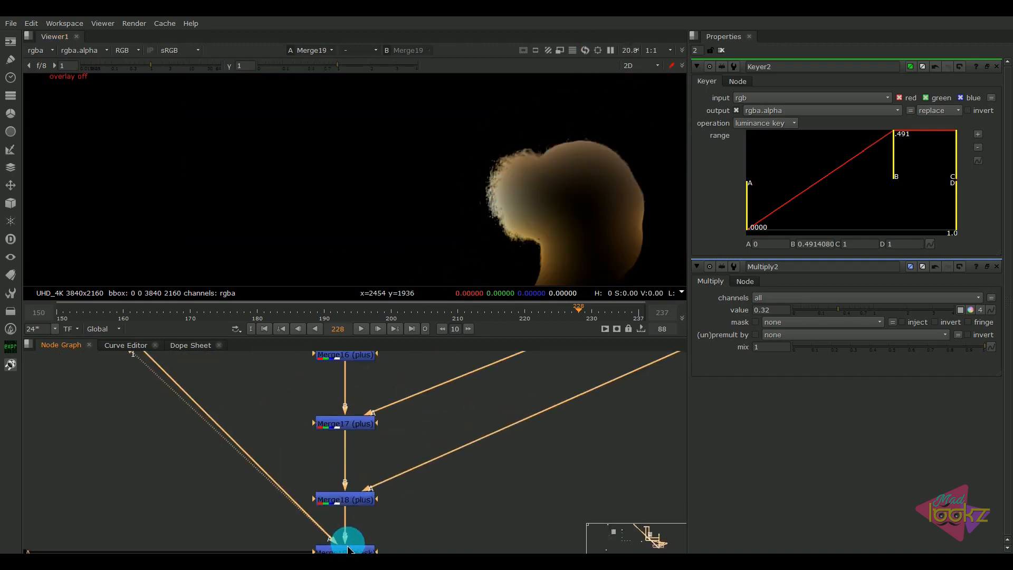
{"action": "scroll", "coordinate": [369, 491], "scroll_direction": "down", "scroll_amount": 4}
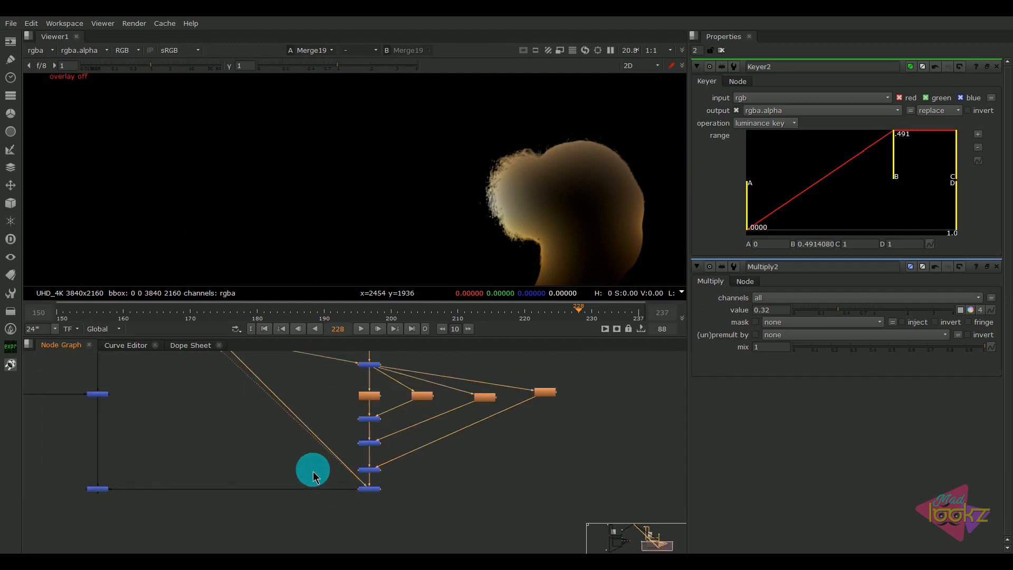
- View the final screen Merge to examine the light wrap over the composite
{"action": "scroll", "coordinate": [275, 496], "scroll_direction": "up", "scroll_amount": 6}
{"action": "left_click", "coordinate": [278, 512]}
{"action": "key", "text": "1"}
{"action": "scroll", "coordinate": [296, 461], "scroll_direction": "down", "scroll_amount": 4}
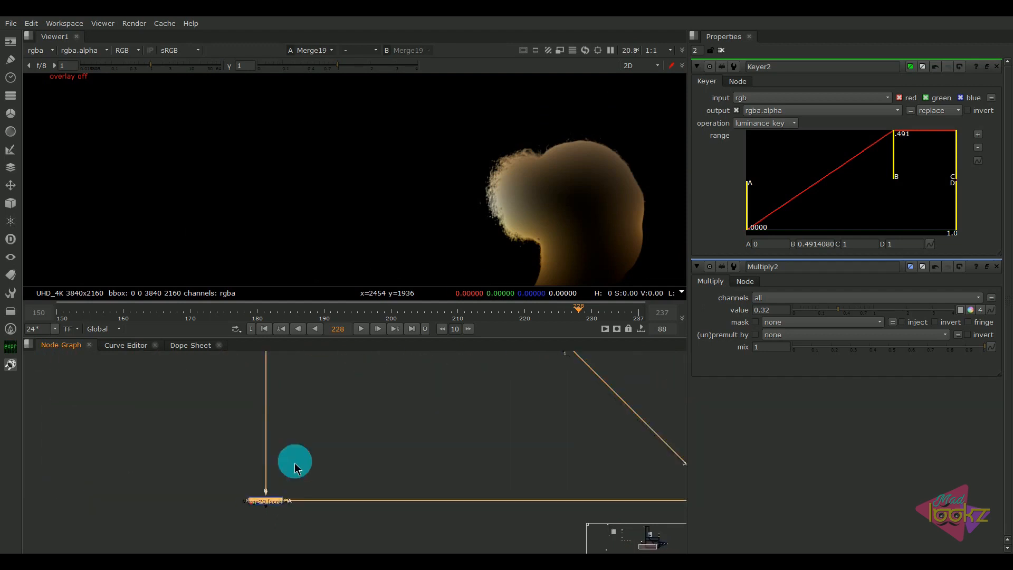
{"action": "key", "text": "1"}
{"action": "left_click_drag", "start_coordinate": [310, 421], "coordinate": [233, 510]}
{"action": "key", "text": "1"}
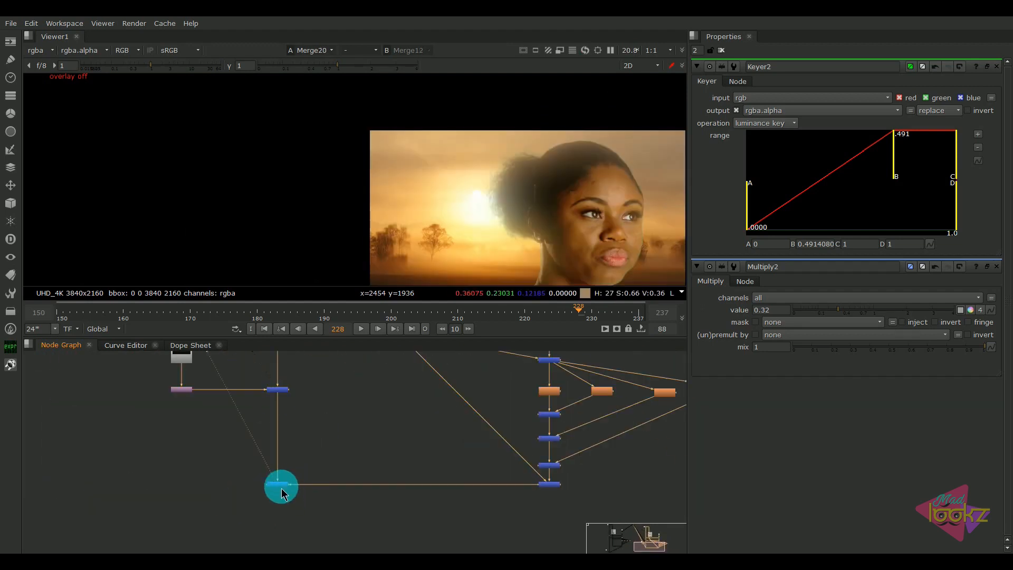
- Set the final screen Merge's mix to 0.42 and review the composite and its node tree
{"action": "double_click", "coordinate": [282, 490]}
{"action": "left_click_drag", "start_coordinate": [933, 218], "coordinate": [868, 228]}
{"action": "middle_click_drag", "start_coordinate": [601, 244], "coordinate": [511, 185]}
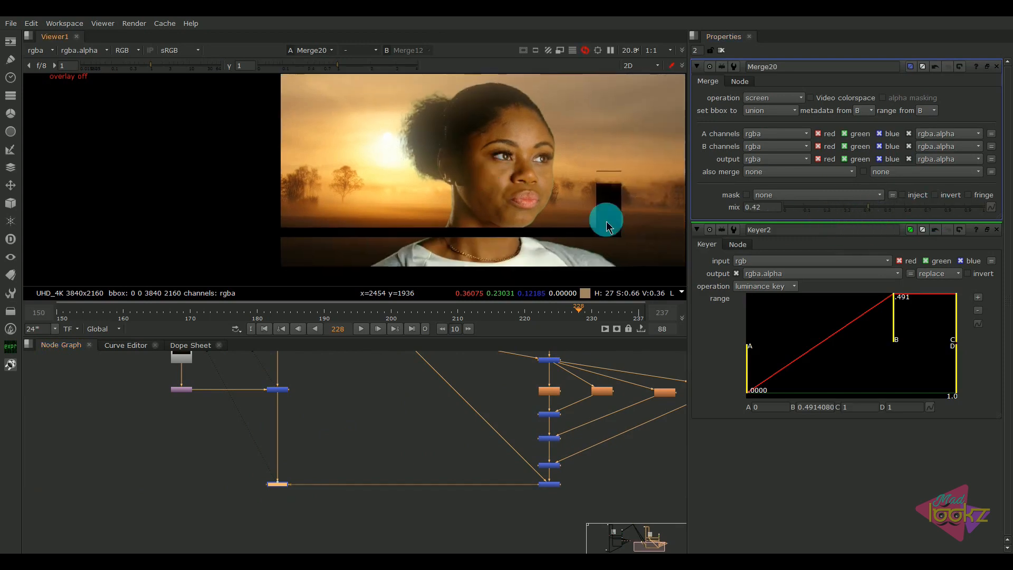
{"action": "scroll", "coordinate": [280, 491], "scroll_direction": "down", "scroll_amount": 4}
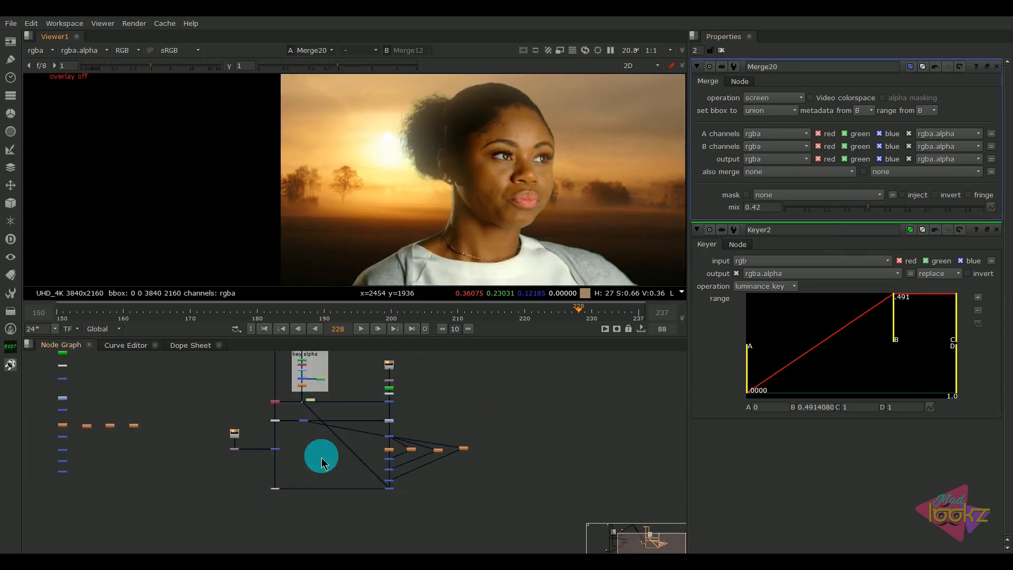
{"action": "middle_click_drag", "start_coordinate": [323, 463], "coordinate": [314, 526]}
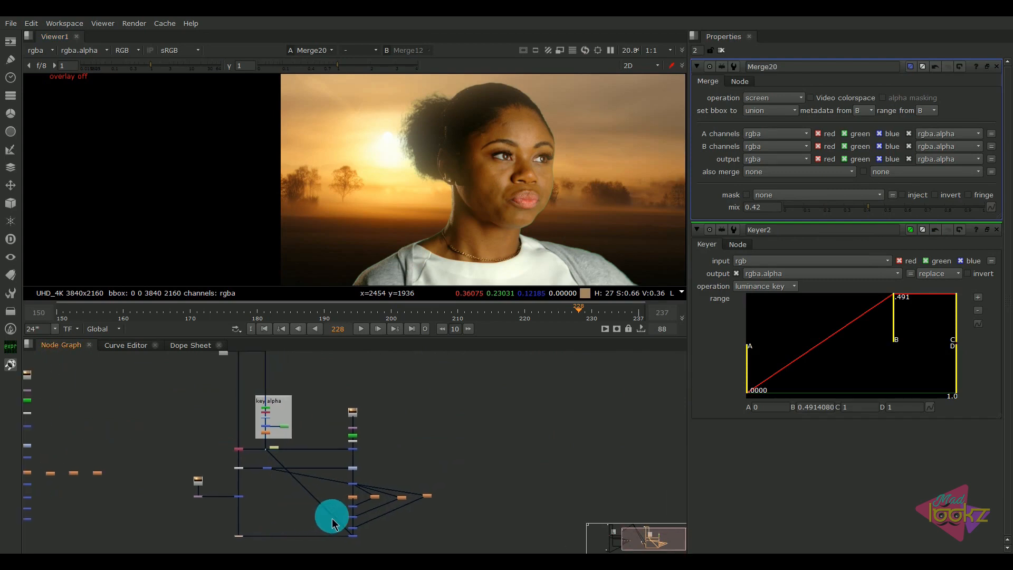